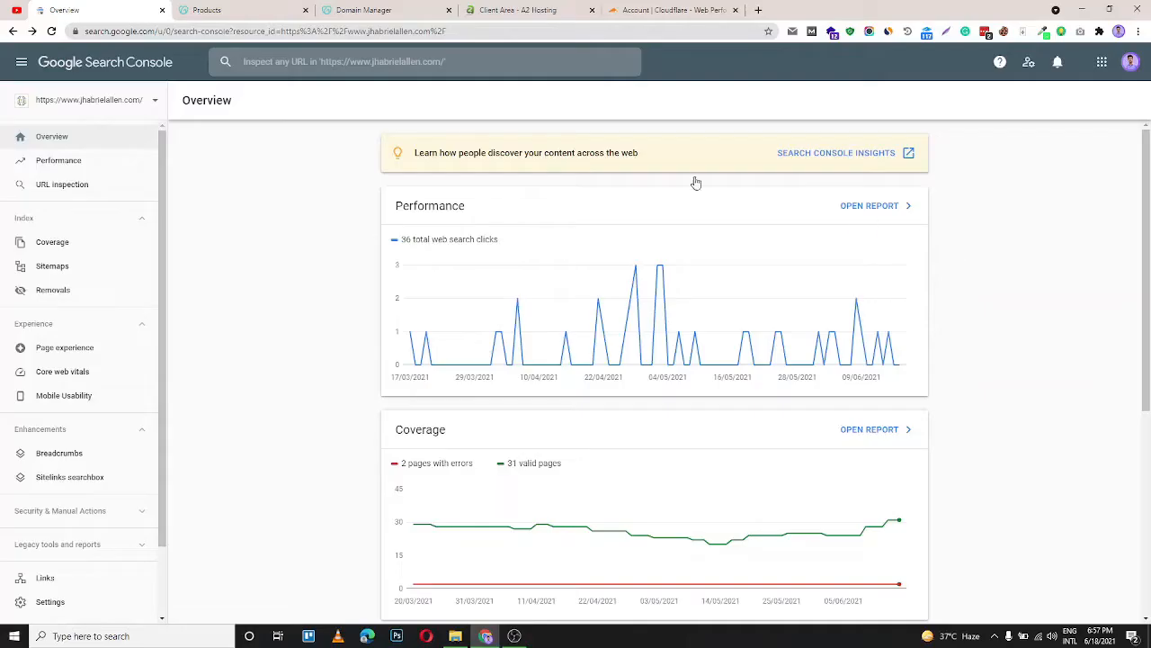
Open DNS management for the jhaallen.com domain and close the duplicate tab
left_click(249, 11)
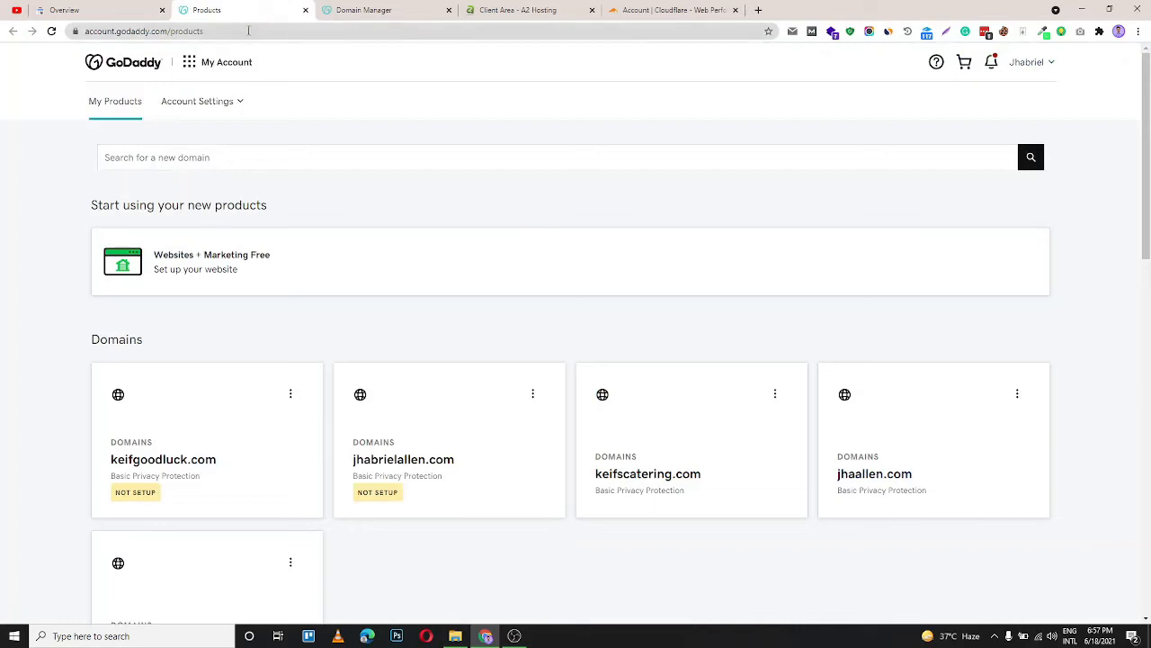
left_click(1017, 396)
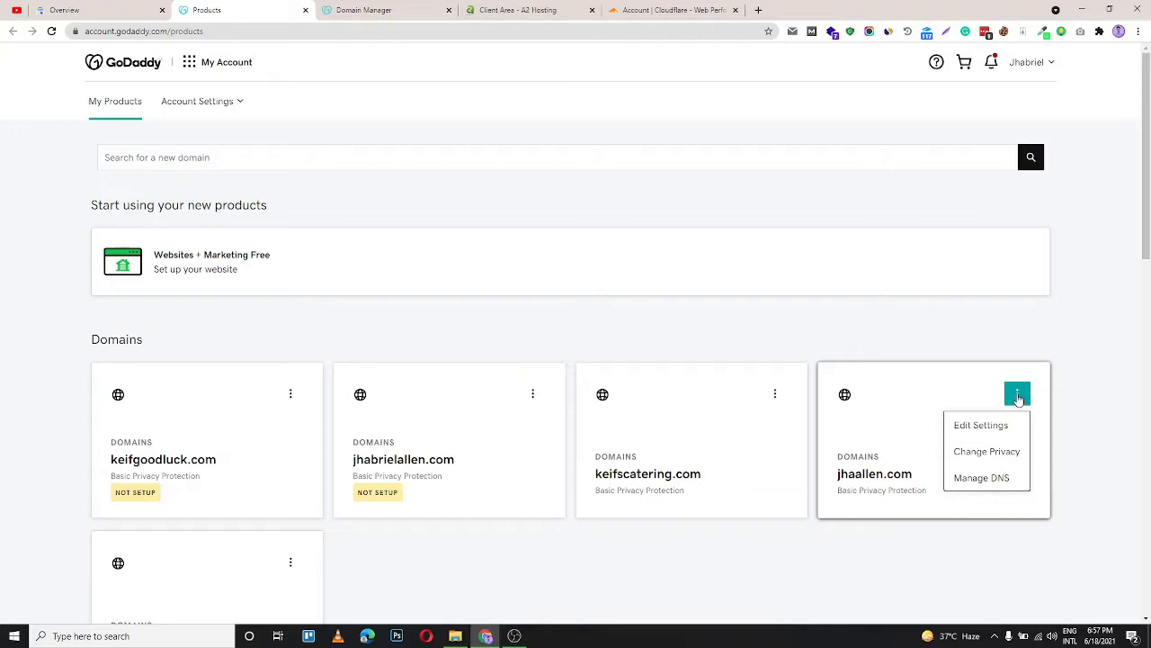
left_click(992, 481)
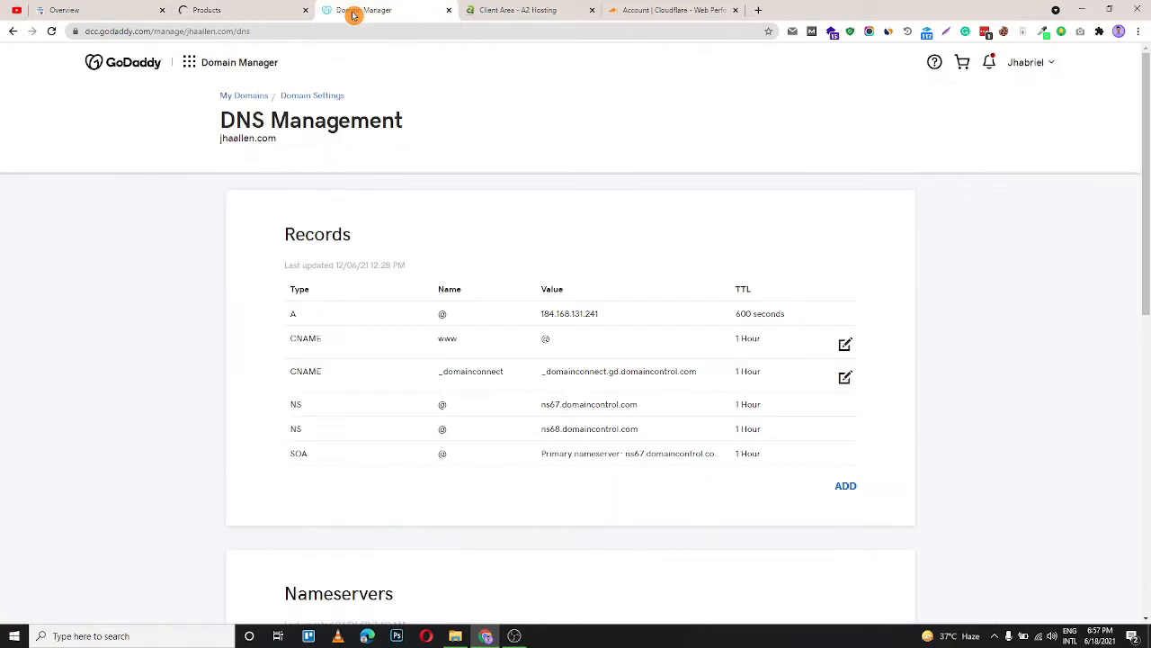
left_click(264, 11)
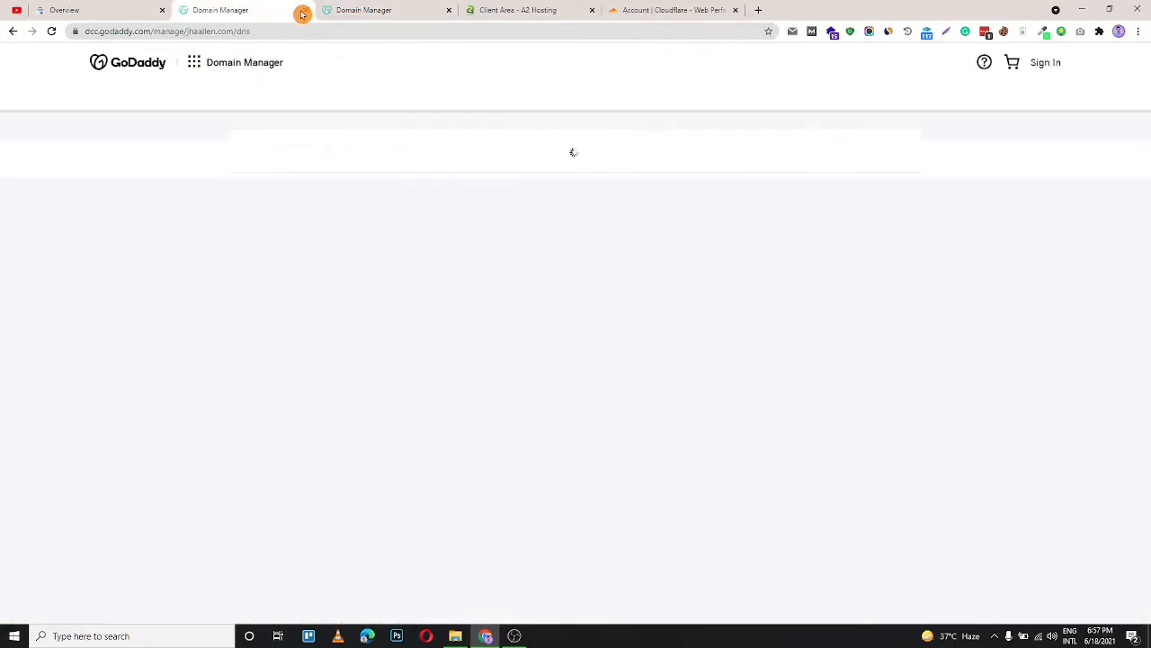
left_click(306, 10)
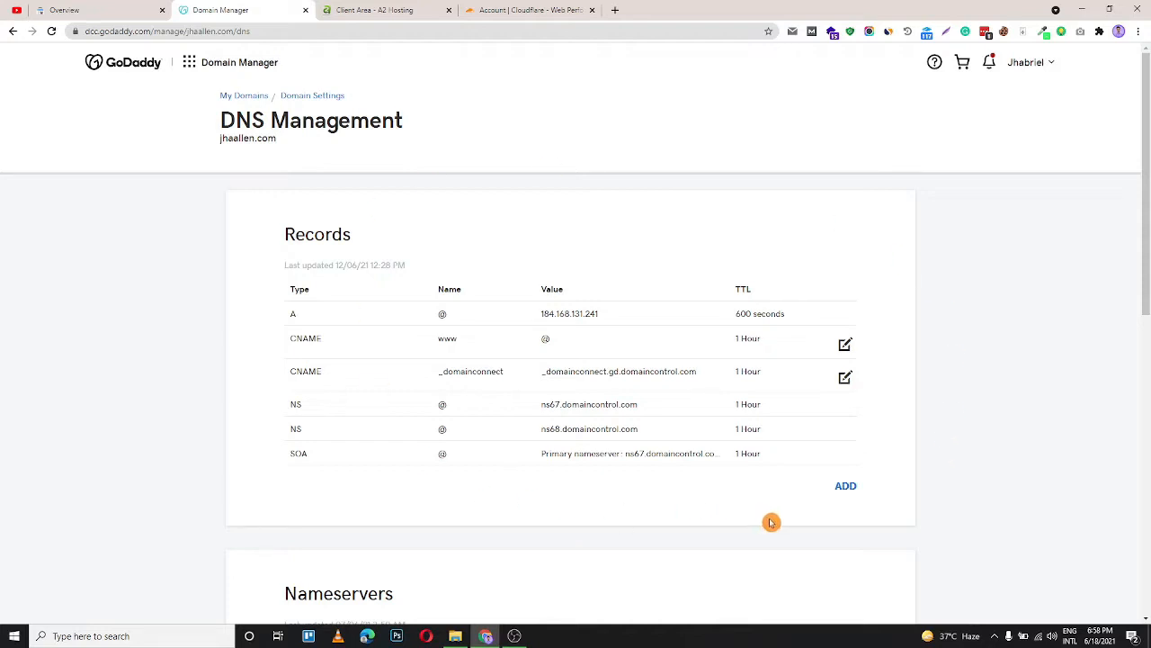
Start adding a new DNS record of type TXT
left_click(847, 486)
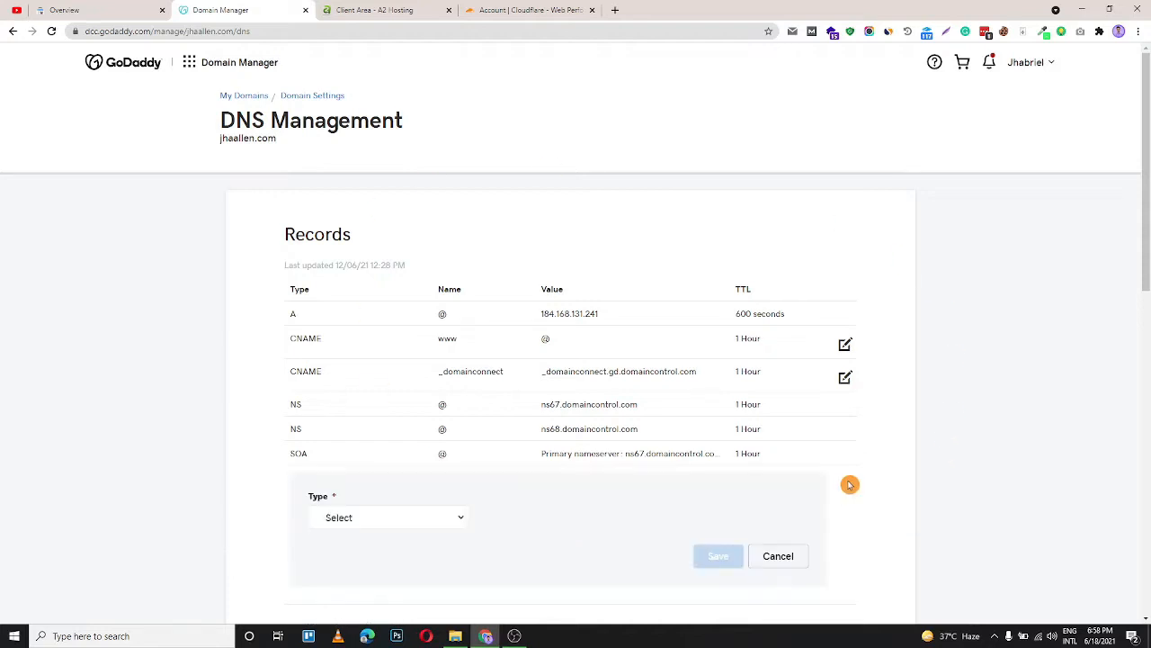
left_click(419, 517)
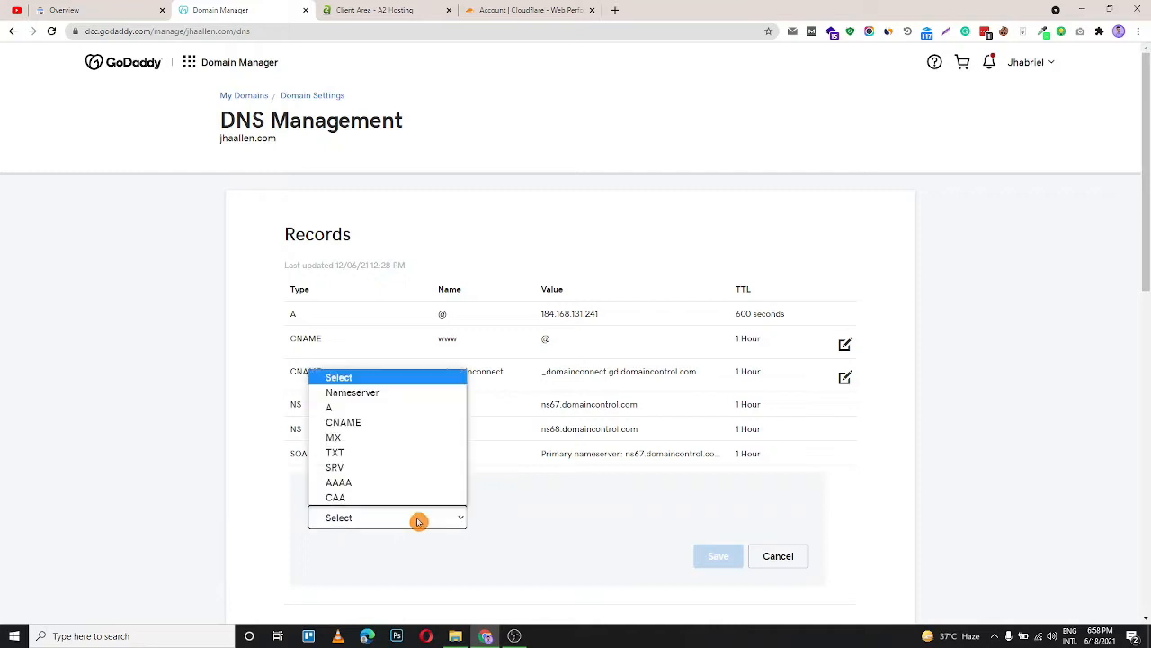
left_click(349, 454)
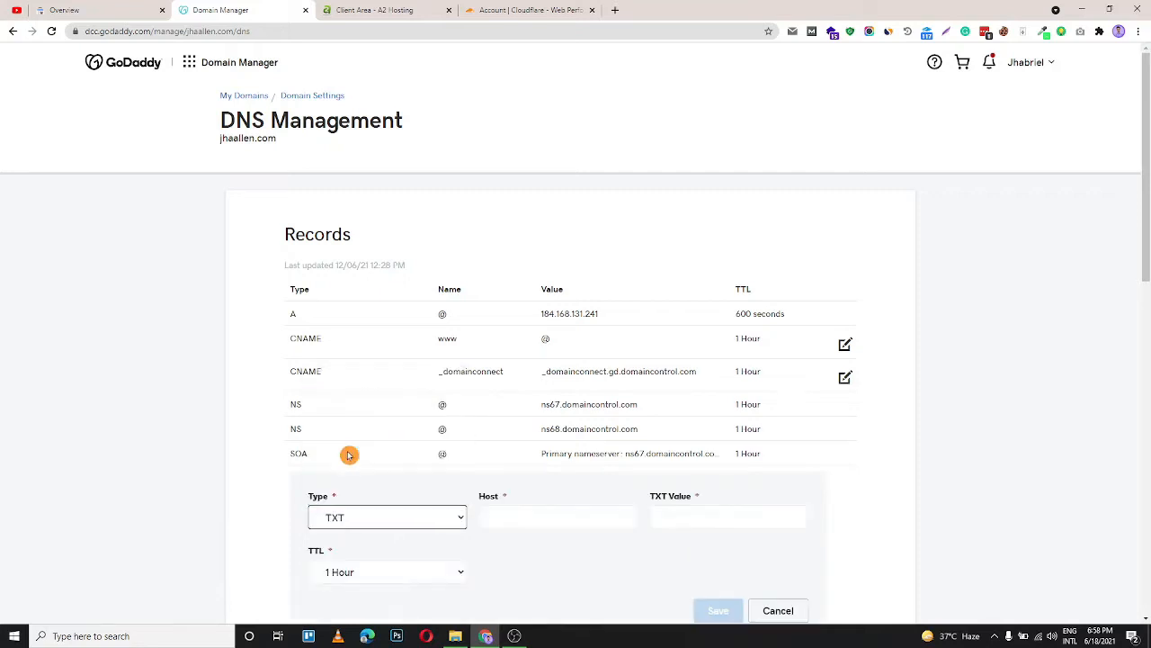
Add a new Domain property for jhabrielallen.com in Search Console
left_click(94, 7)
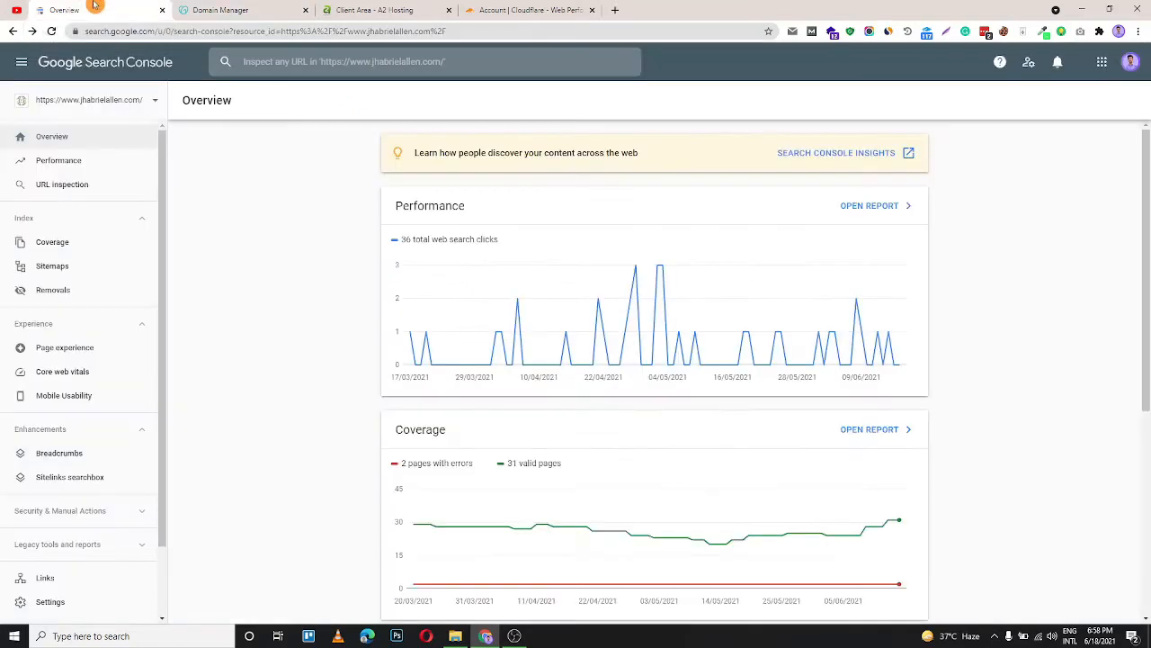
left_click(116, 104)
left_click(90, 296)
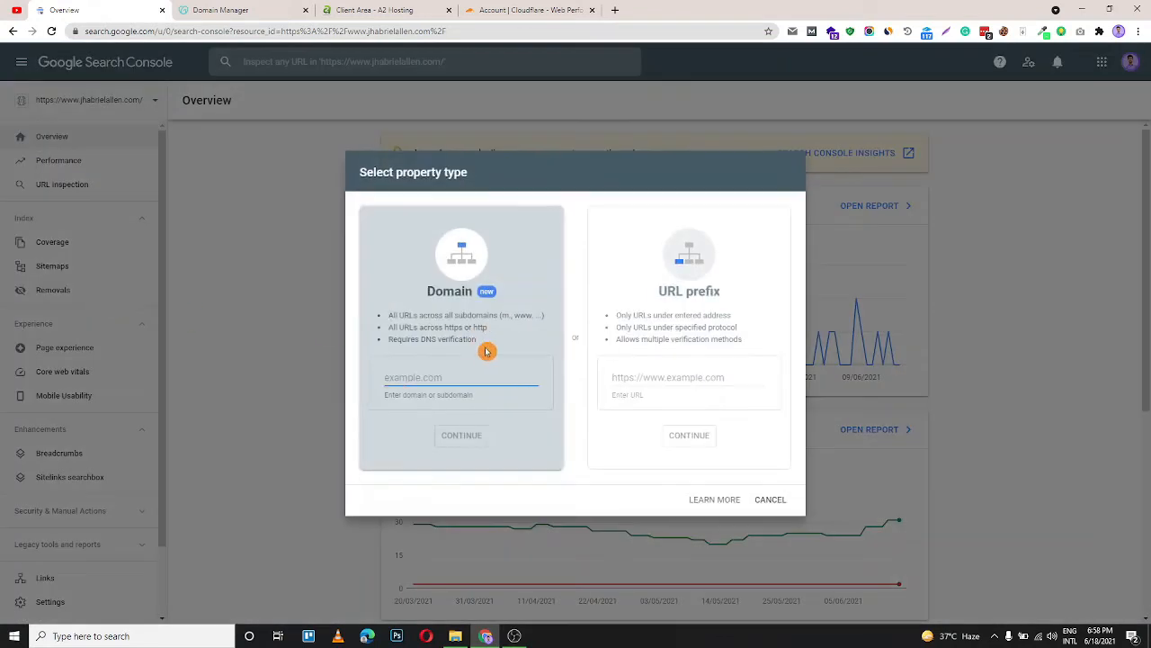
type("ht")
key("BackSpace")
key("BackSpace")
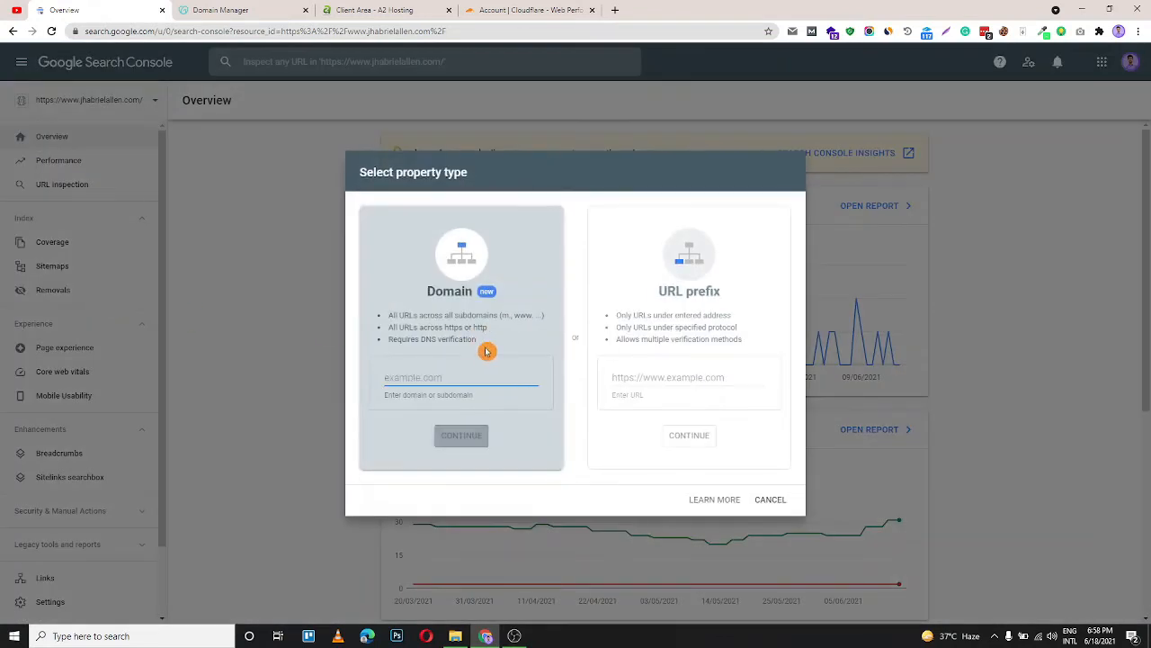
type("jhabriel")
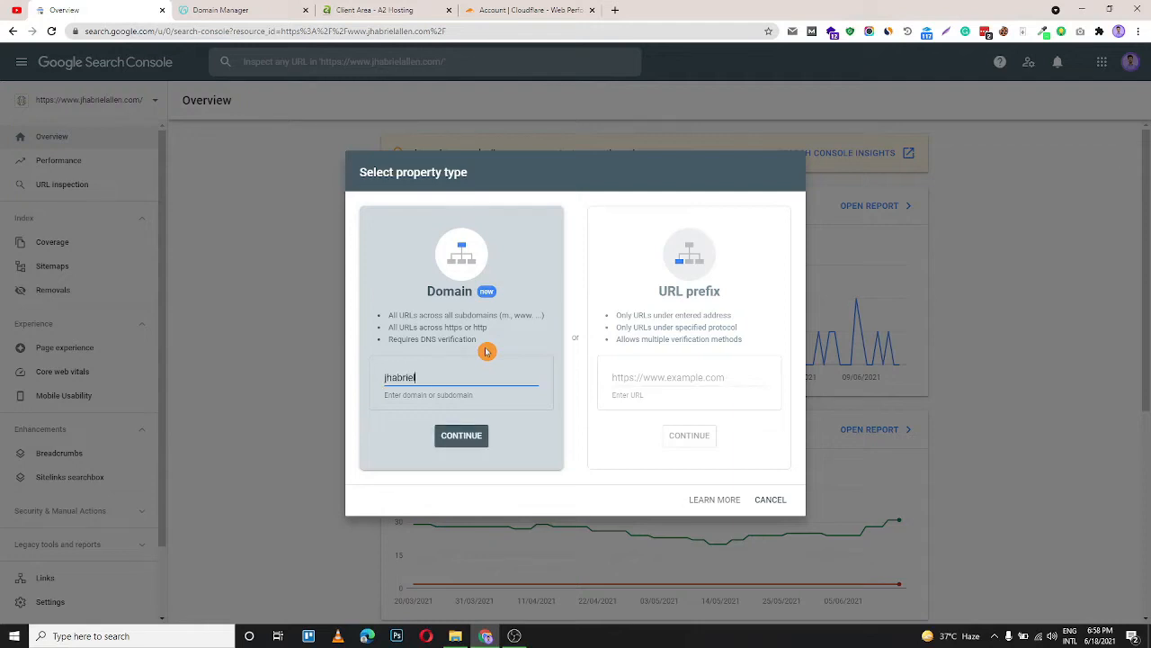
type("allen.com")
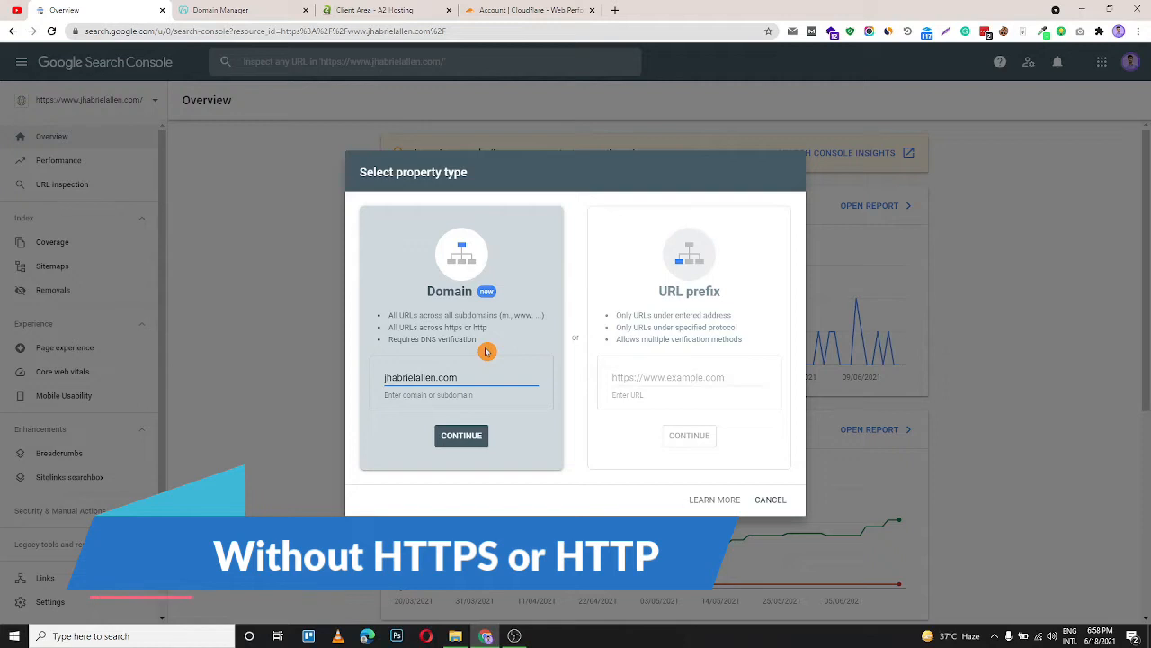
left_click(481, 436)
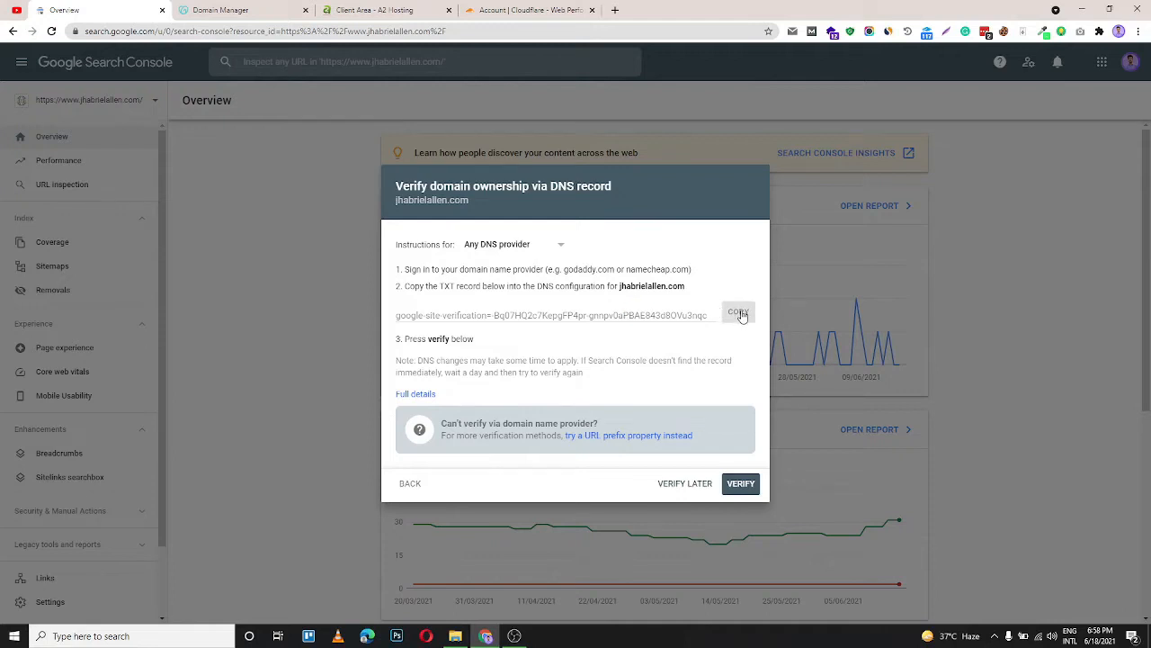
Copy the verification TXT record and save it as a TXT record with host @ and a 1 Hour TTL
left_click(739, 313)
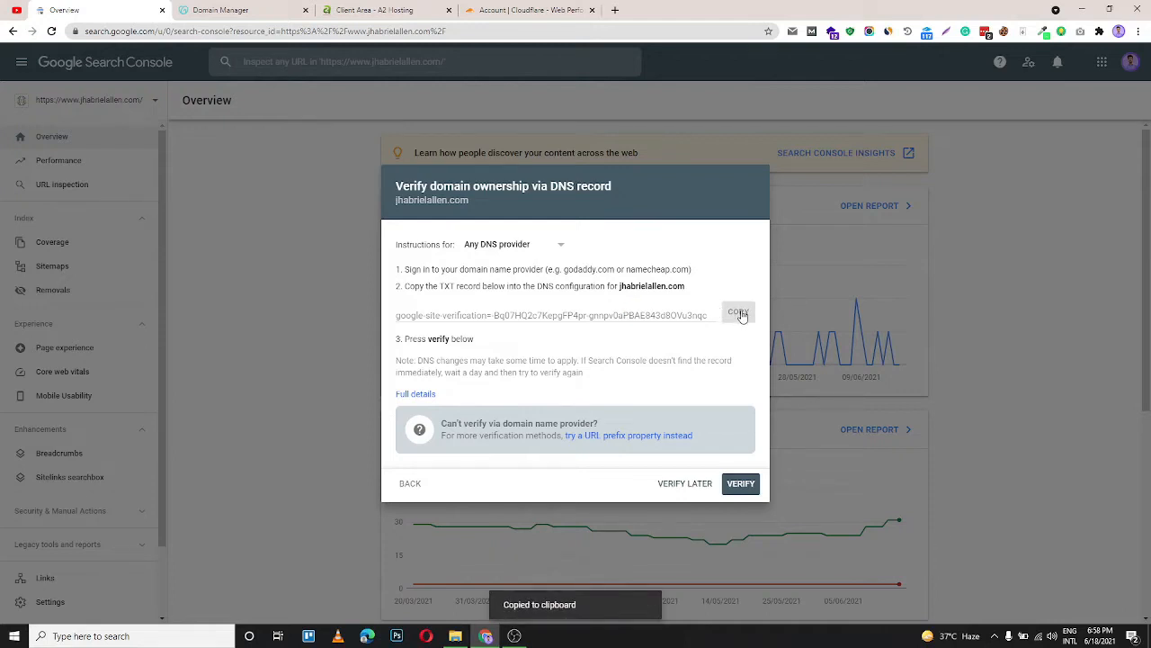
left_click(257, 12)
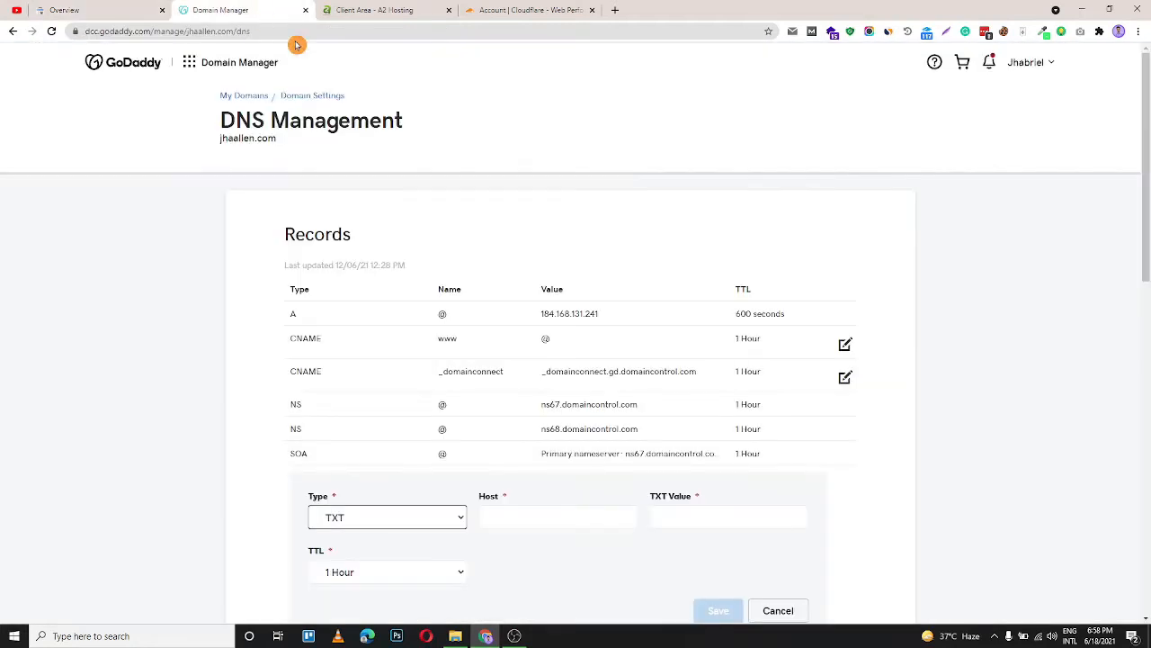
left_click(509, 516)
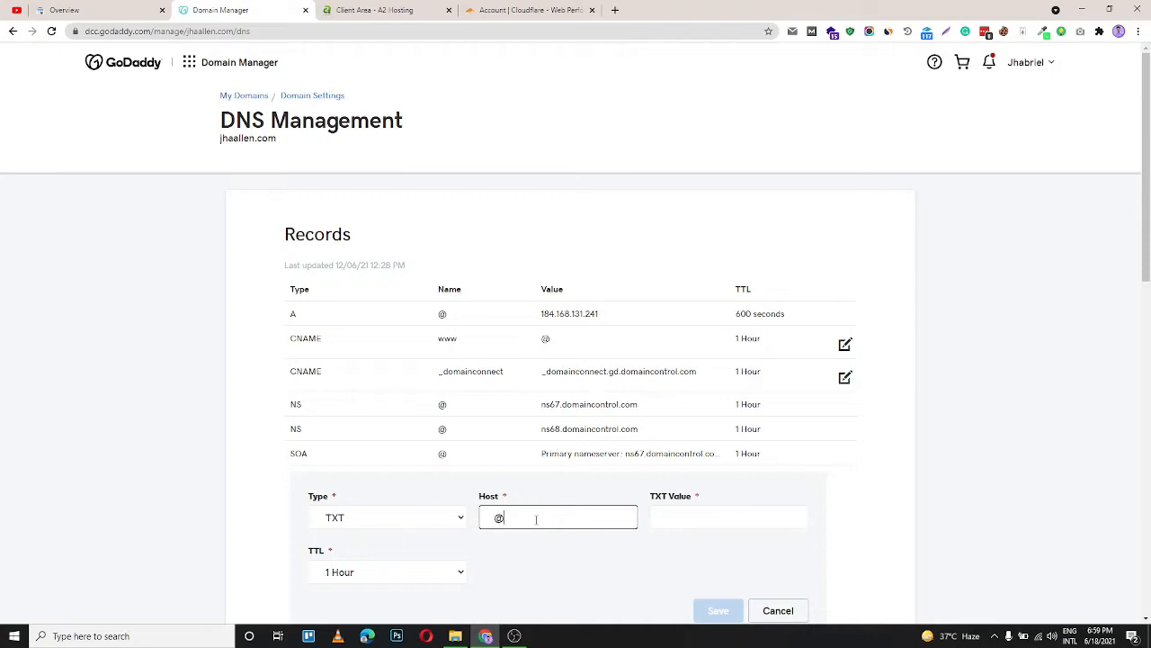
left_click(676, 514)
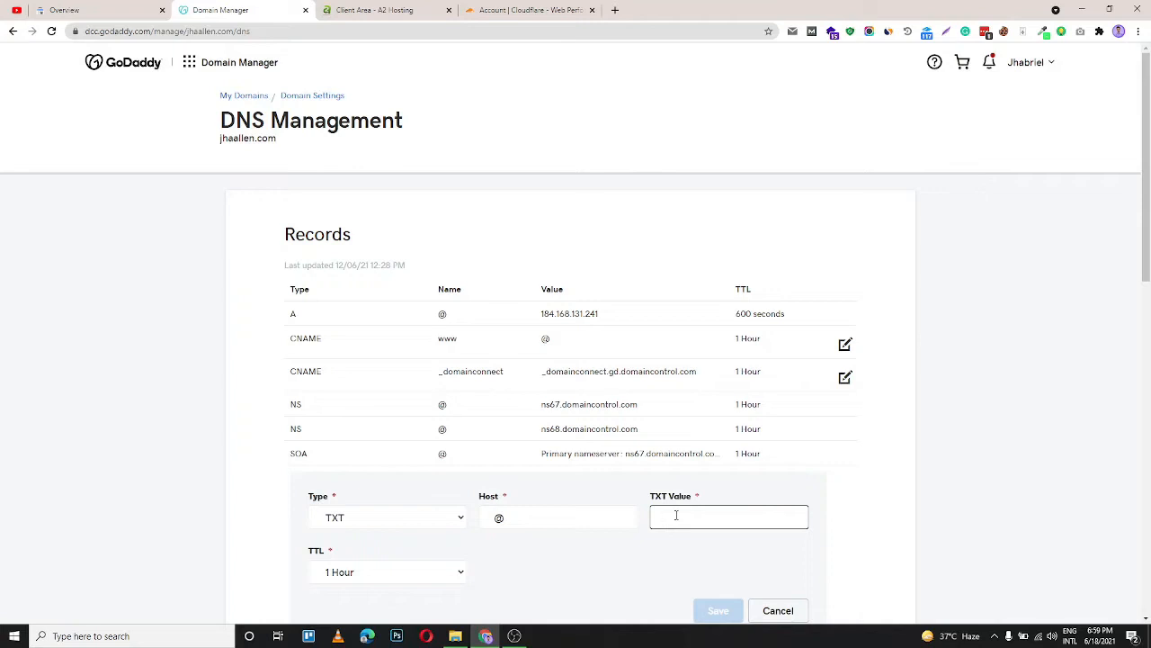
key("ctrl+v")
scroll(380, 524, "down", 2)
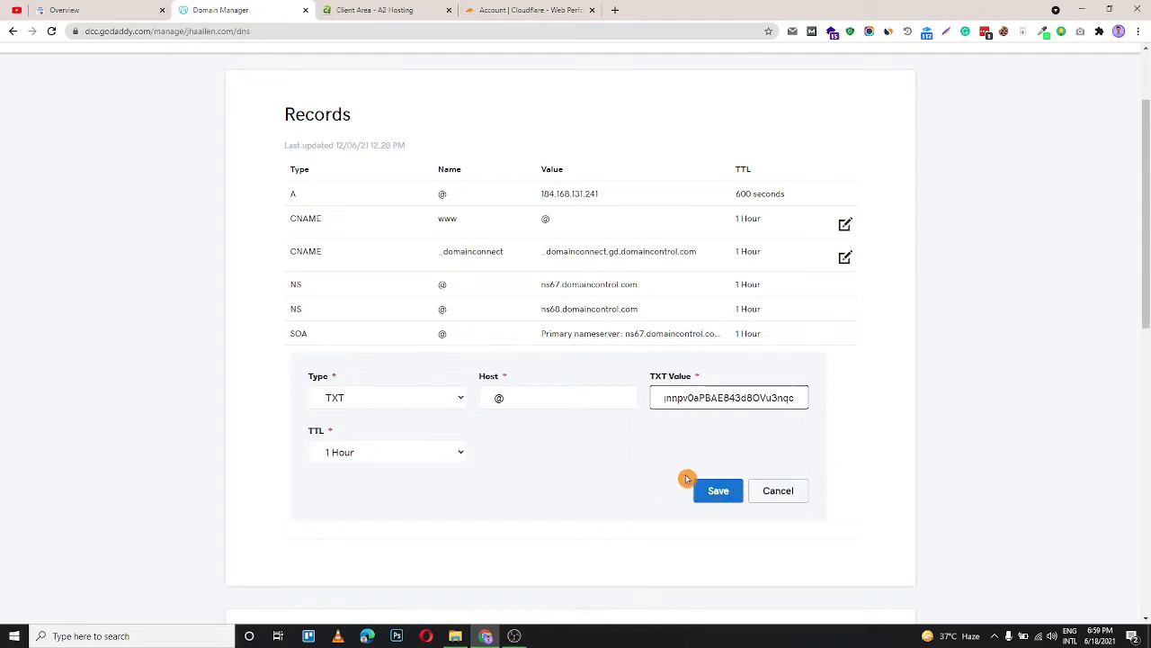
left_click(718, 495)
Log in to cPanel and open the Zone Editor's records for jhabrielallen.com
left_click(80, 9)
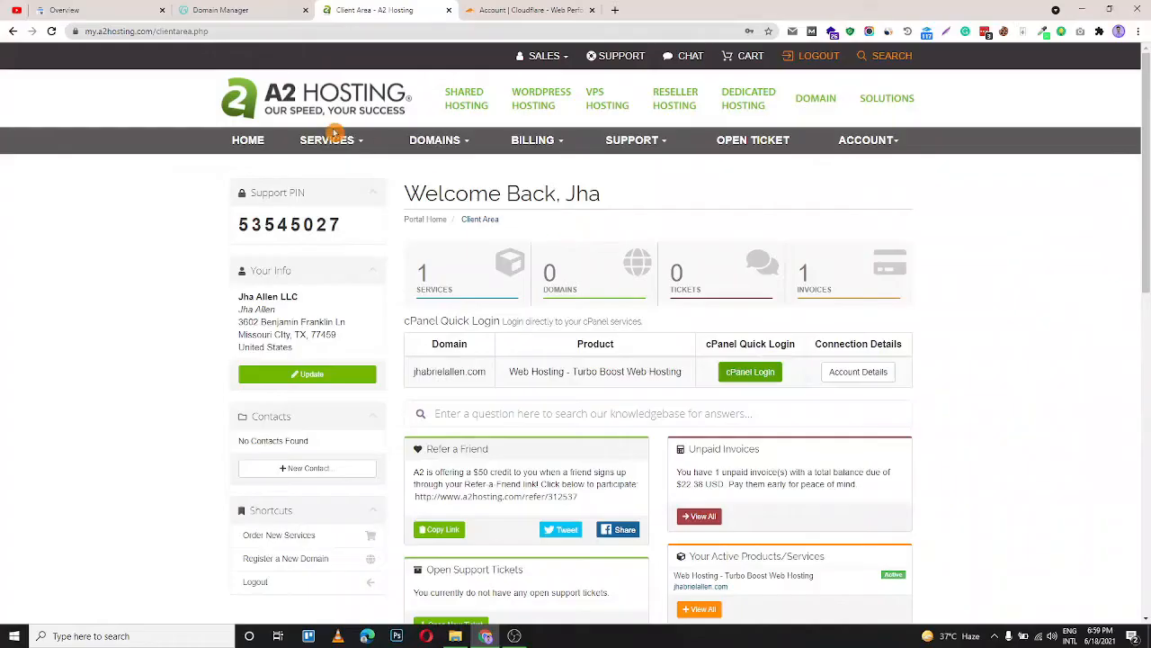
left_click(750, 372)
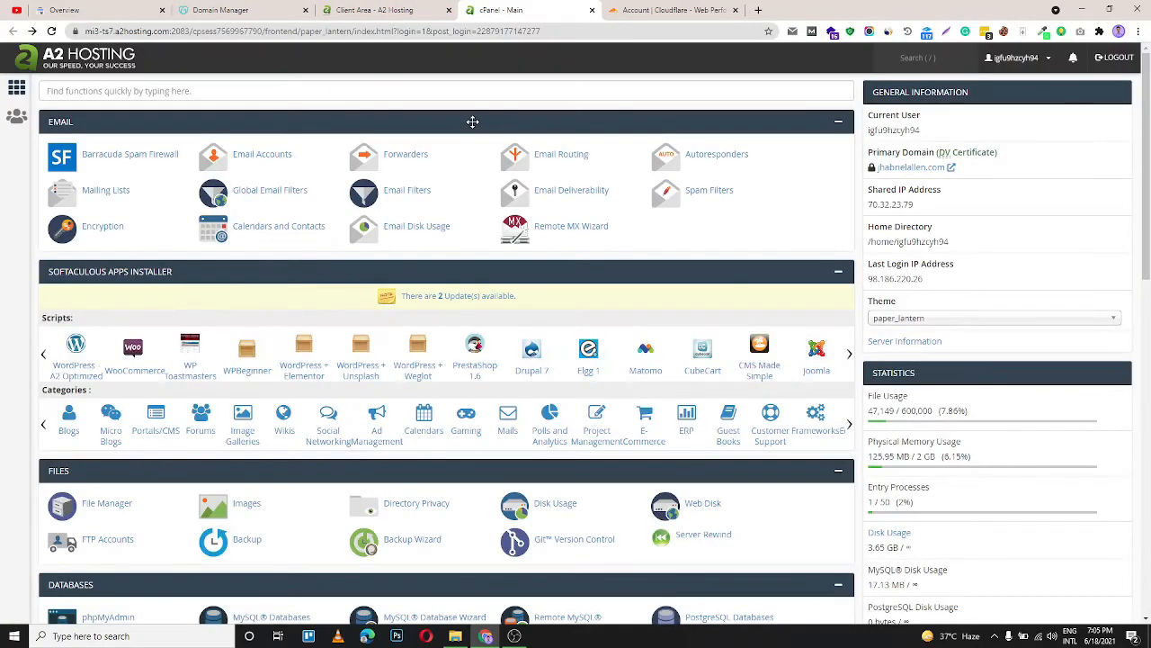
scroll(388, 159, "down", 5)
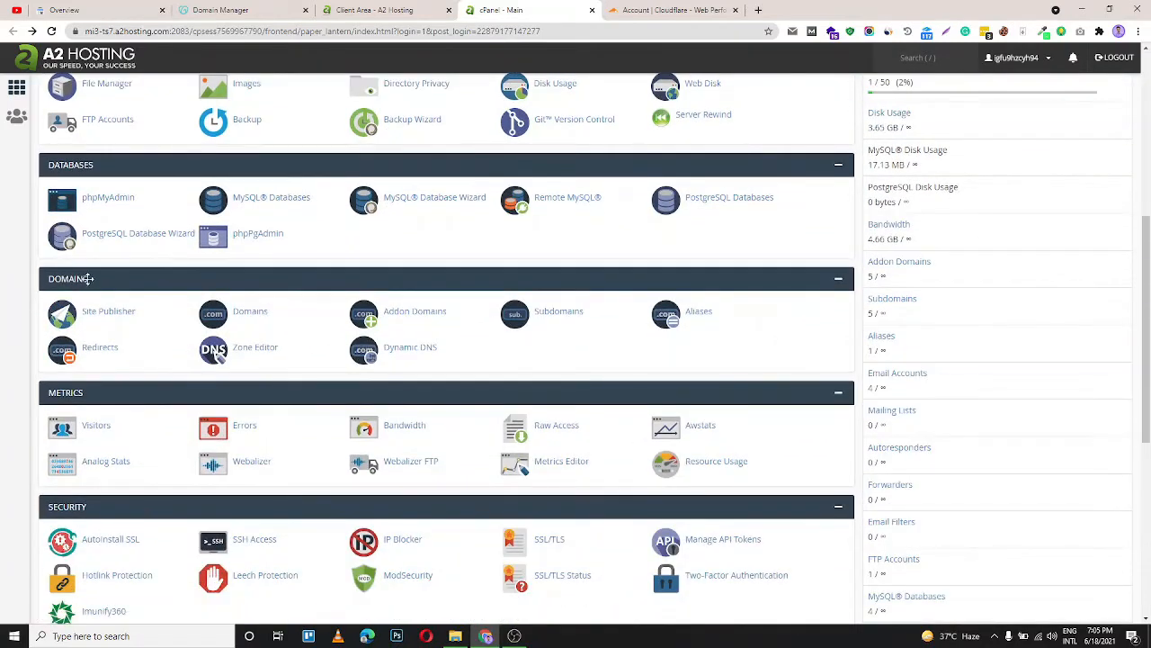
left_click(264, 349)
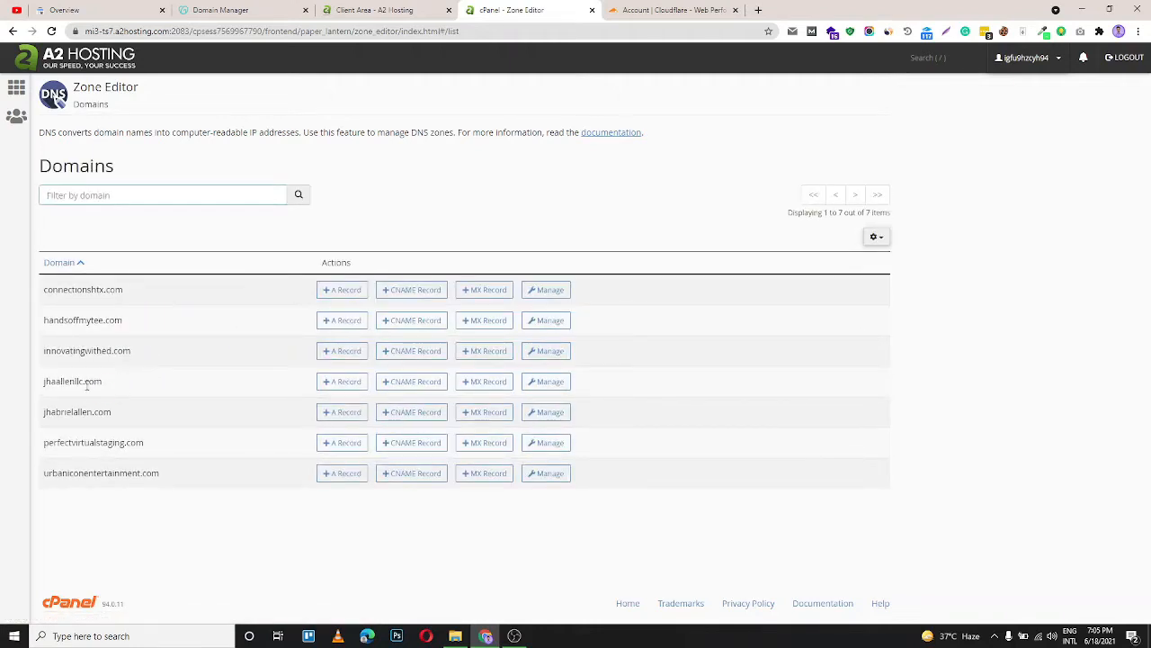
left_click(550, 412)
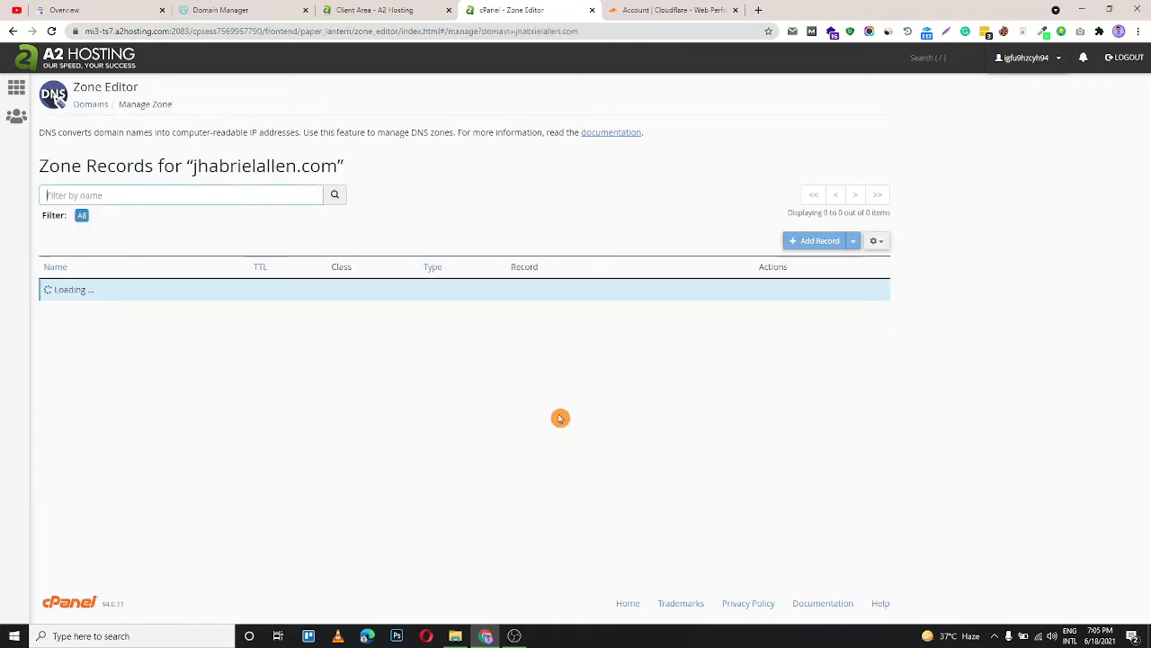
Begin a new TXT record named jhabrielallen.com. in the zone records
left_click(819, 242)
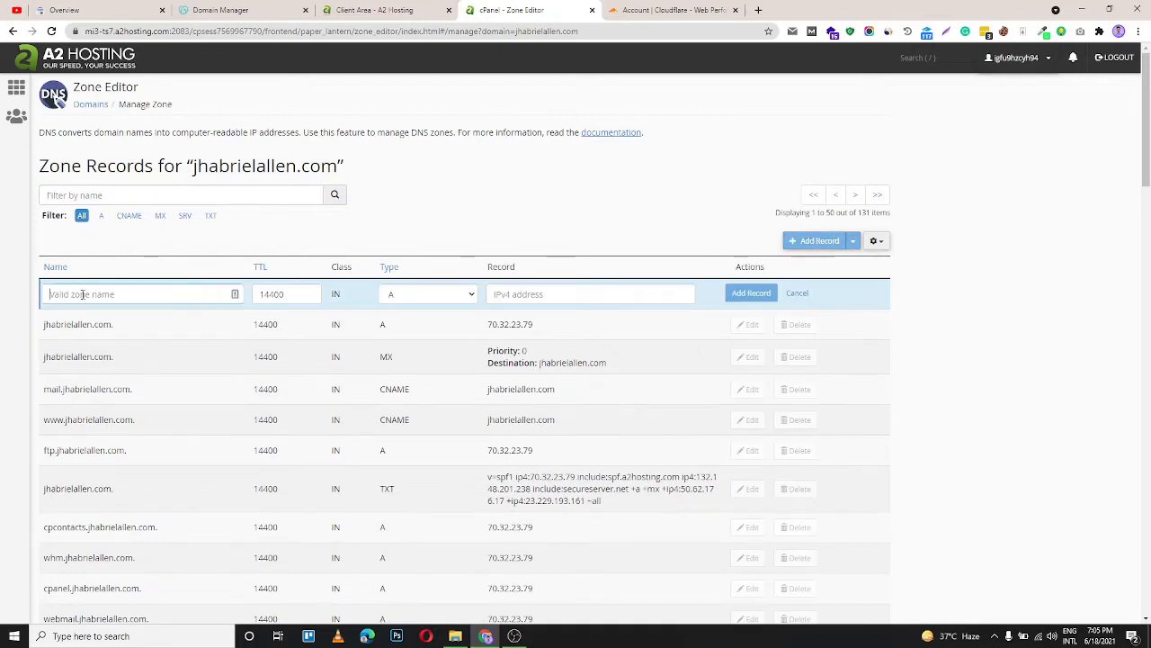
key("ctrl+v")
left_click(406, 293)
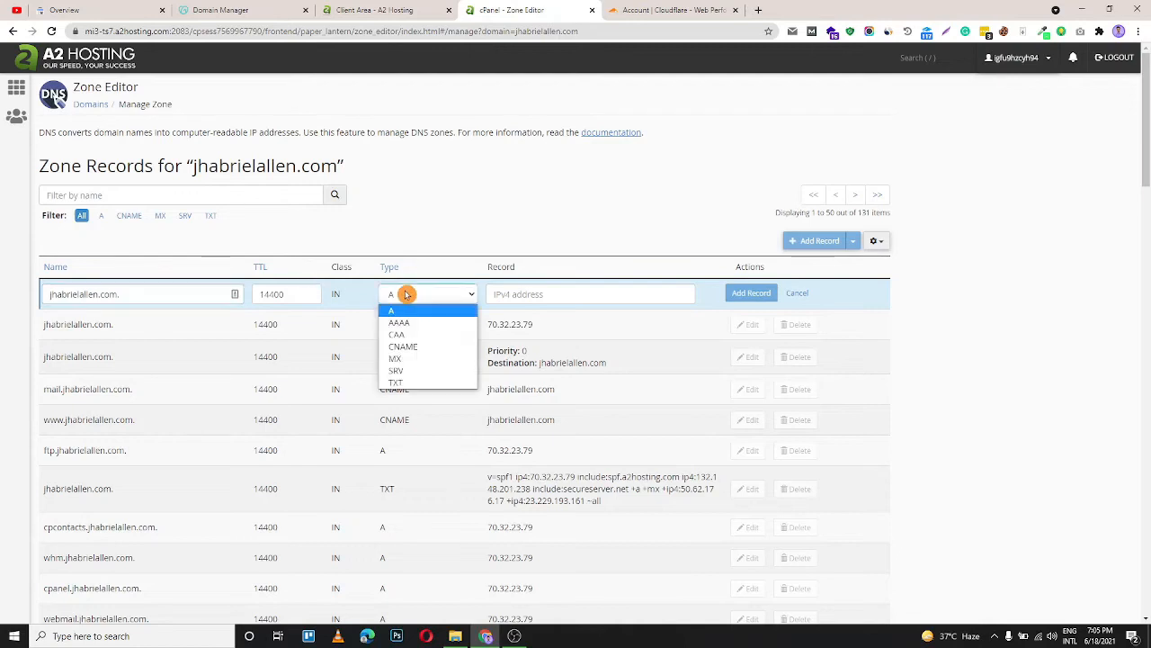
left_click(410, 381)
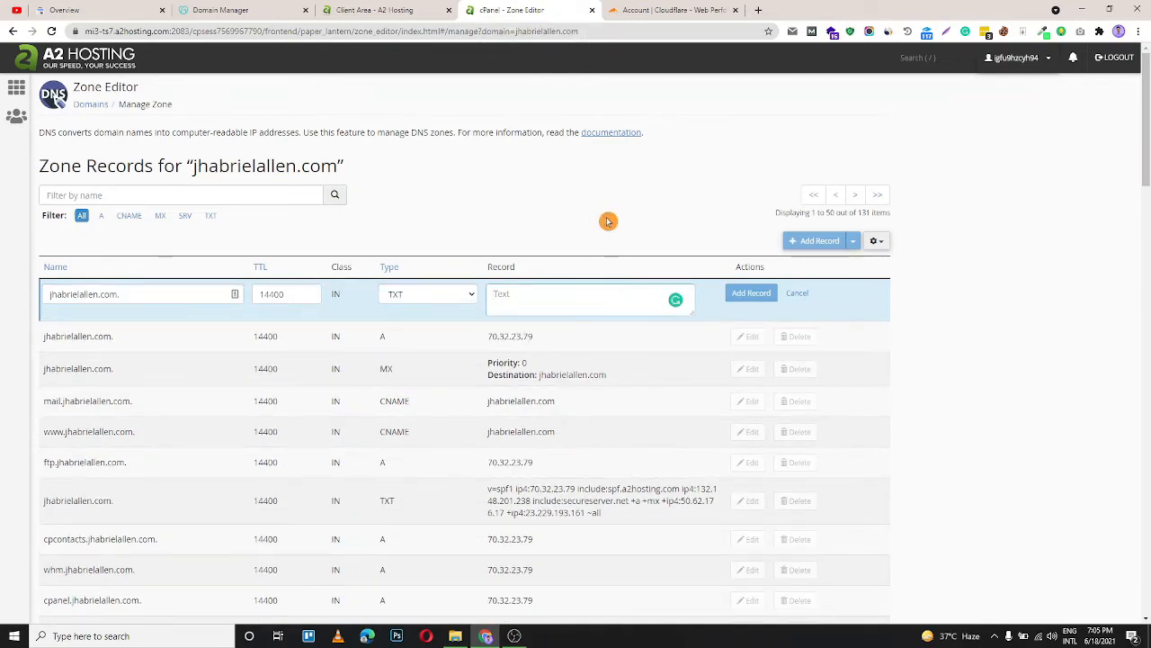
left_click(557, 314)
Copy the verification TXT record again from the pending property and paste it as the record's value
left_click(96, 11)
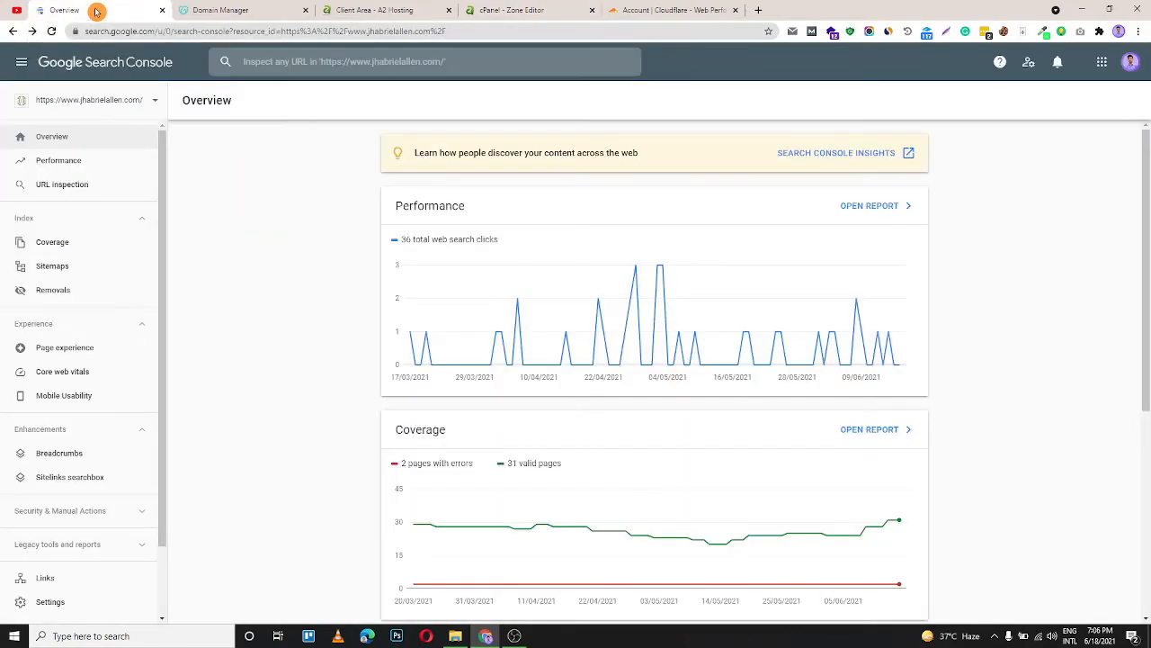
left_click(90, 100)
left_click(96, 245)
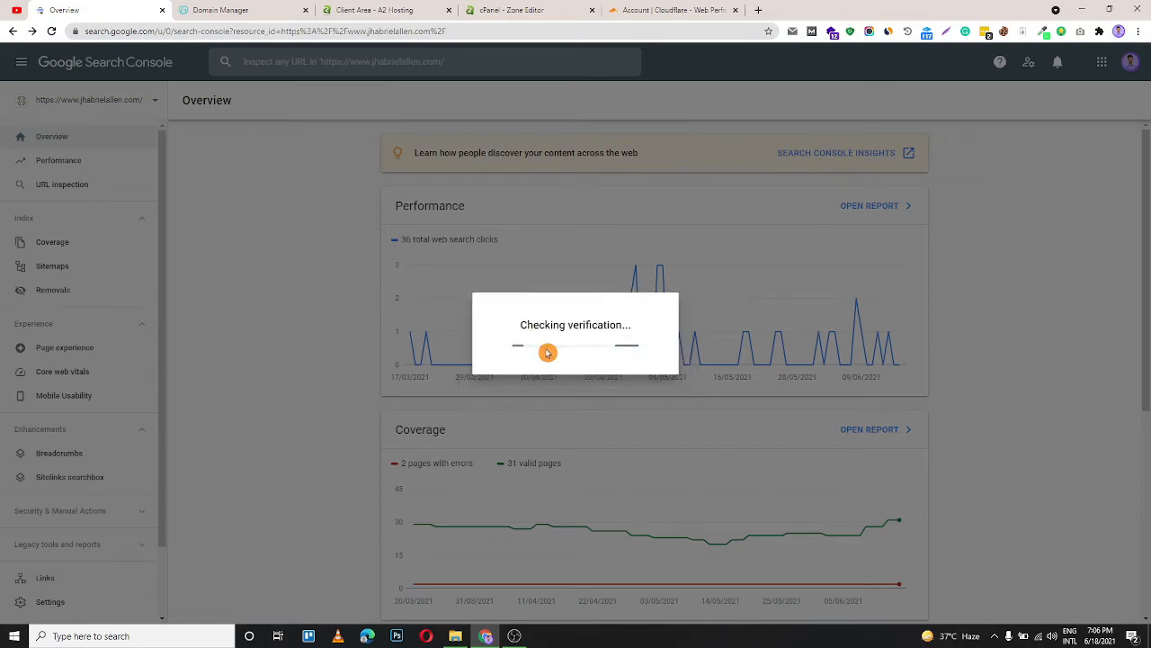
left_click(745, 314)
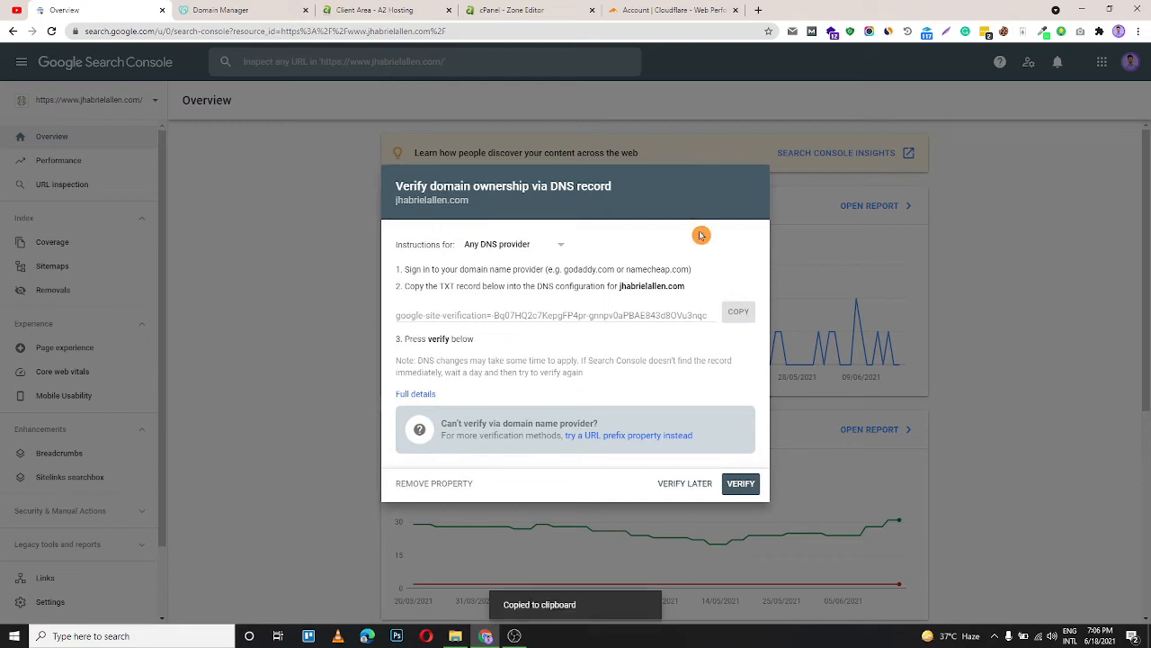
left_click(517, 10)
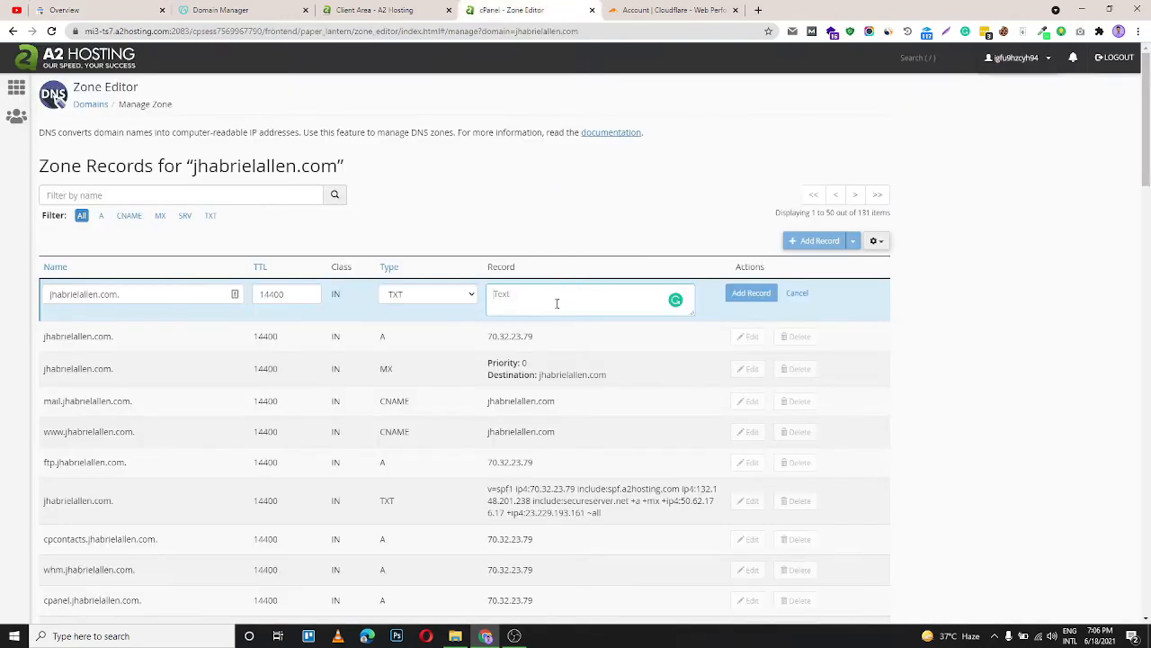
key("ctrl+v")
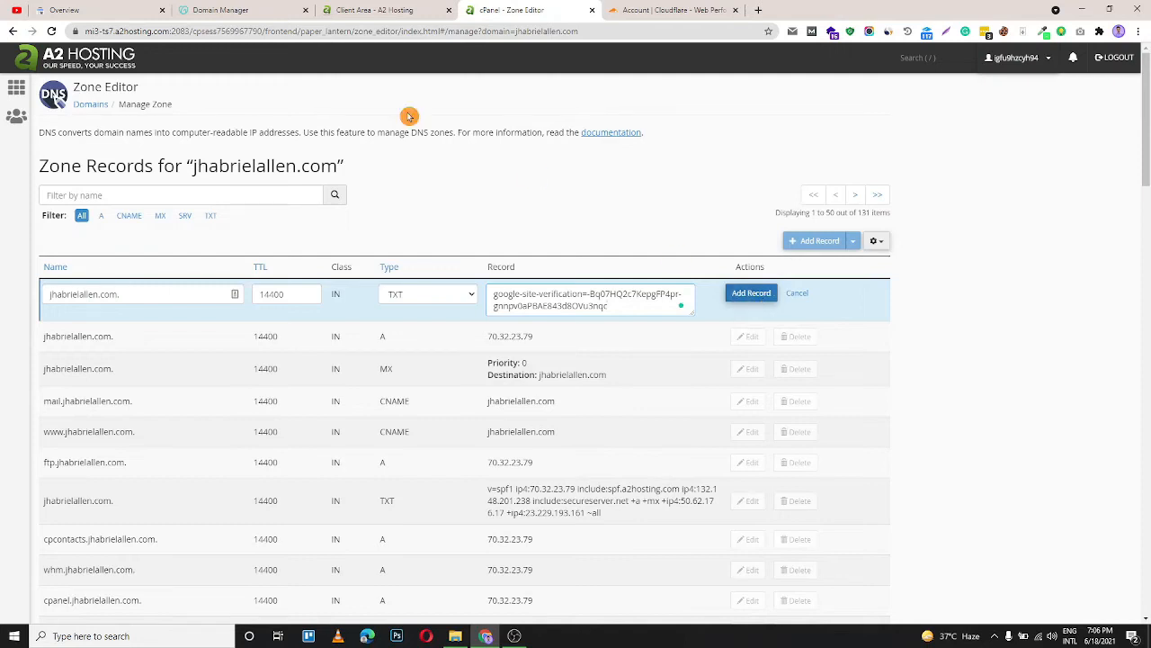
Open the DNS settings for jhabrielallen.com in Cloudflare
left_click(61, 10)
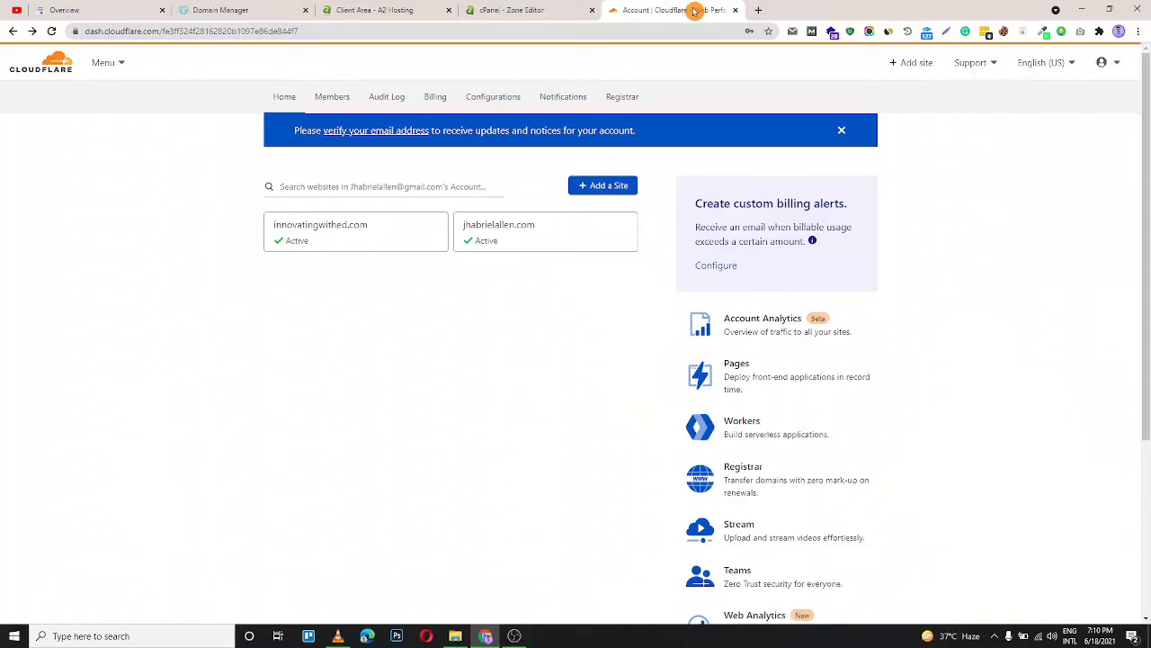
left_click(530, 236)
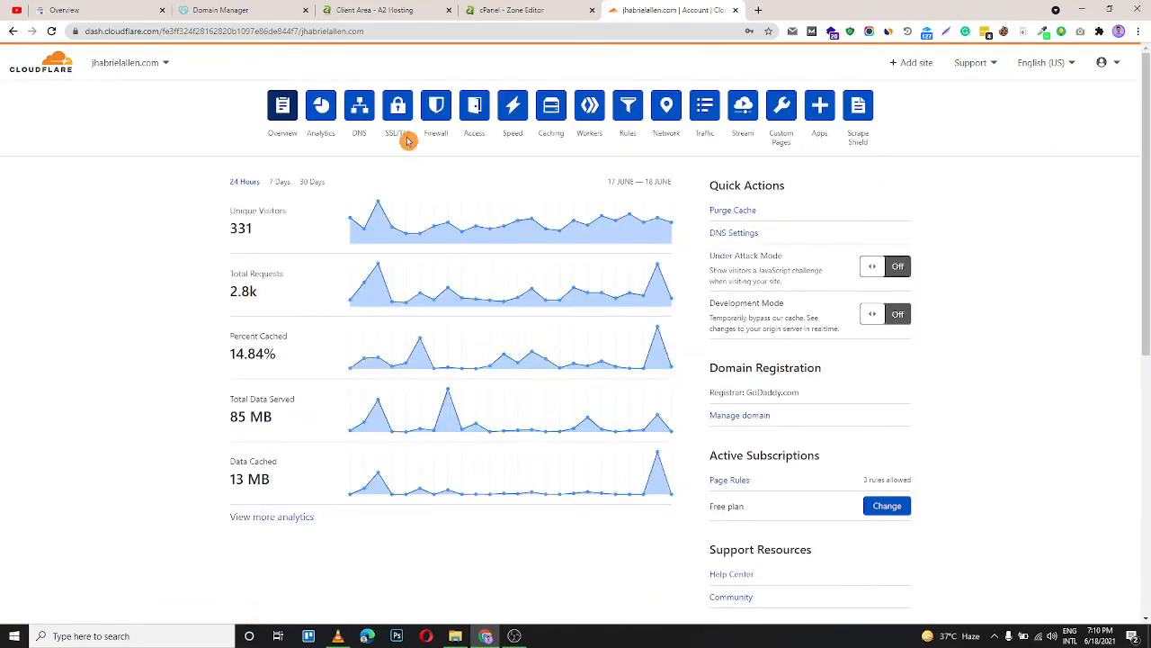
left_click(359, 107)
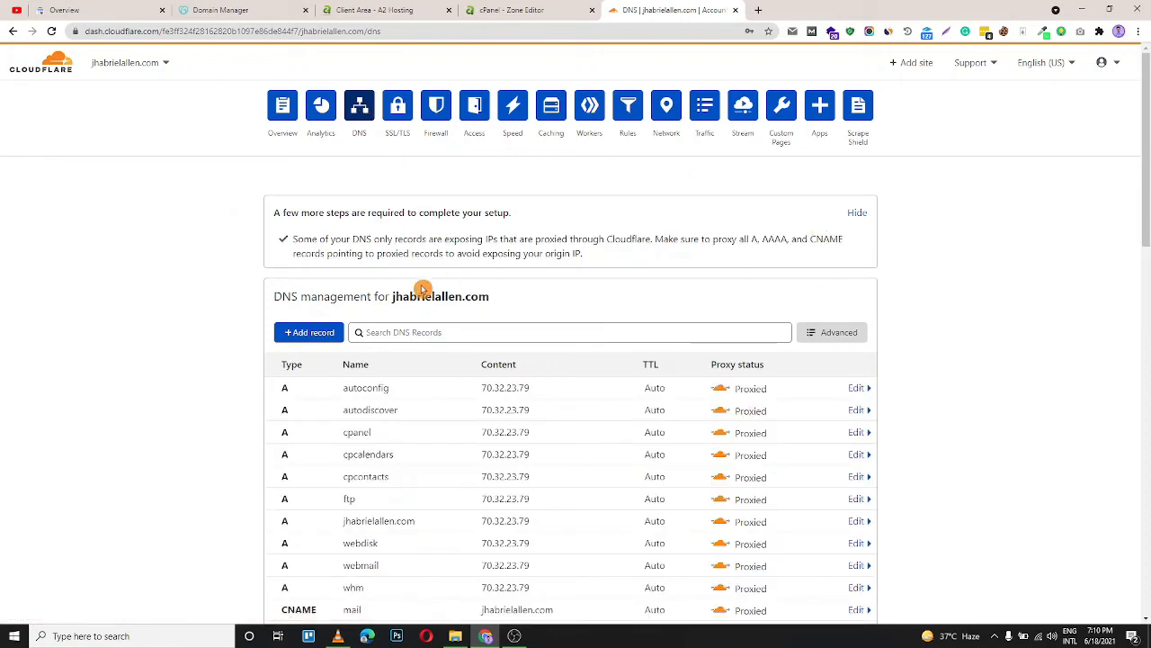
Add a new TXT record in the DNS management list with the name @ for the root domain
left_click(310, 334)
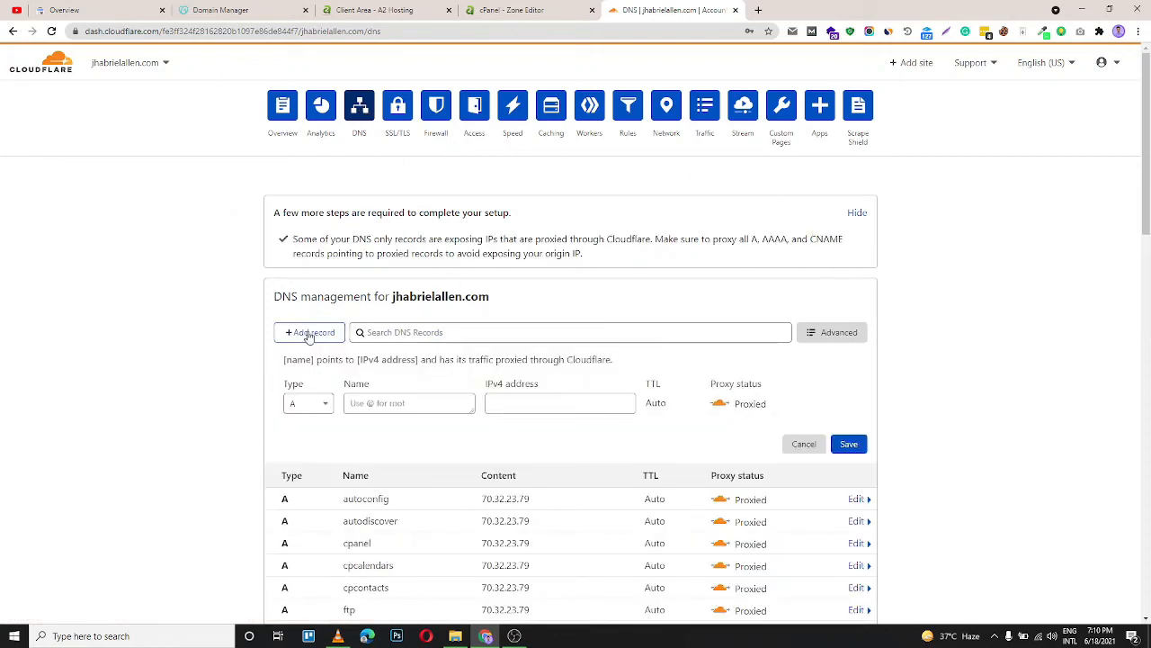
left_click(317, 404)
scroll(303, 566, "down", 3)
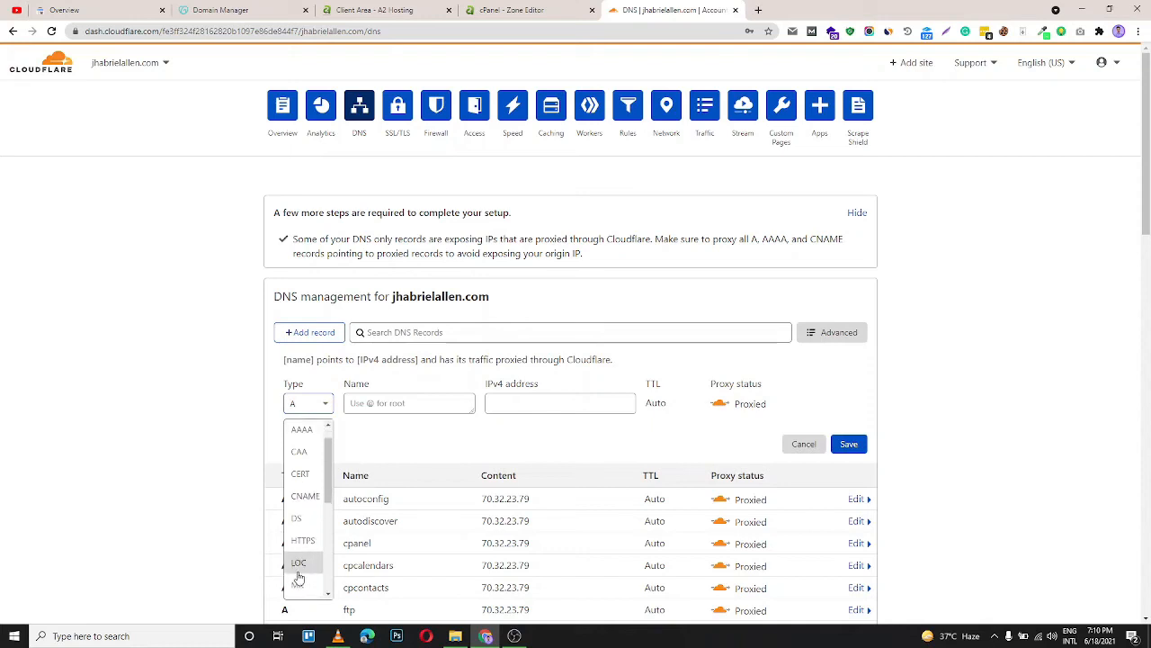
scroll(304, 572, "down", 2)
left_click(299, 567)
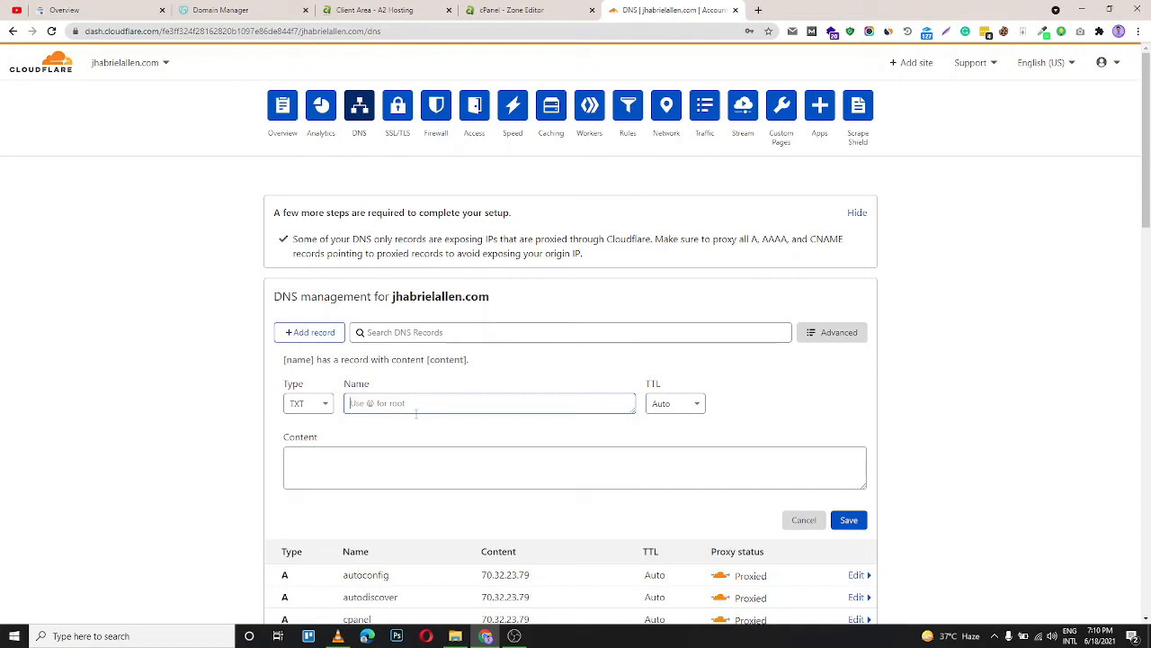
type("@")
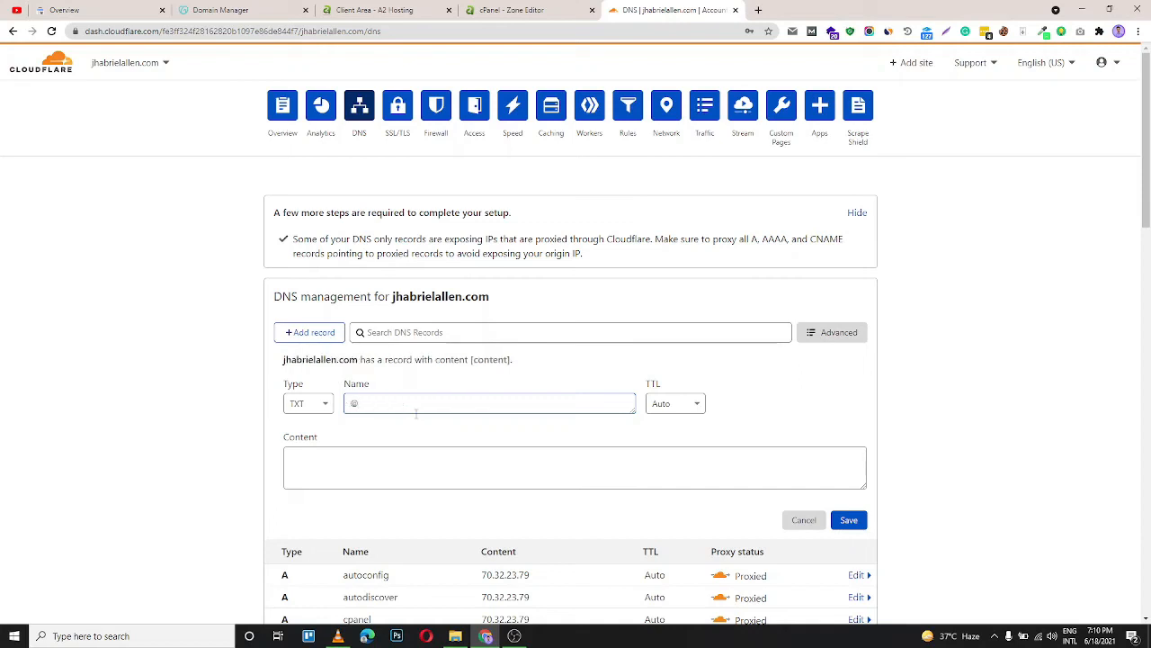
left_click(679, 402)
left_click(679, 402)
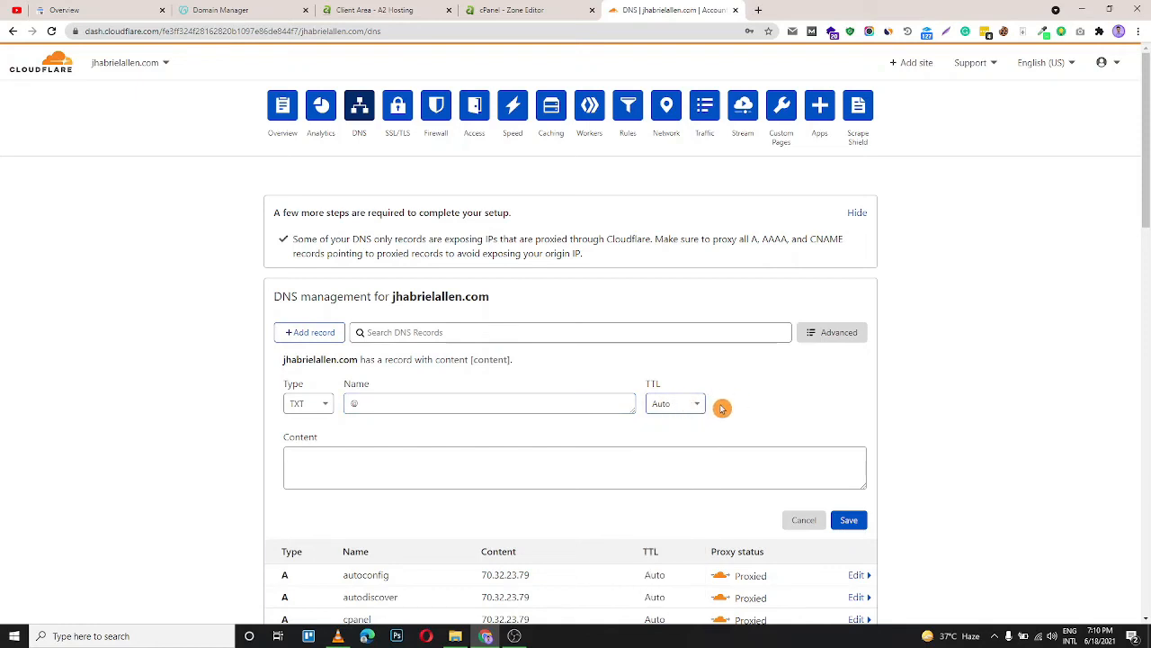
Copy the Google site verification TXT value from Search Console, paste it as the record's content, and save the record
left_click(81, 11)
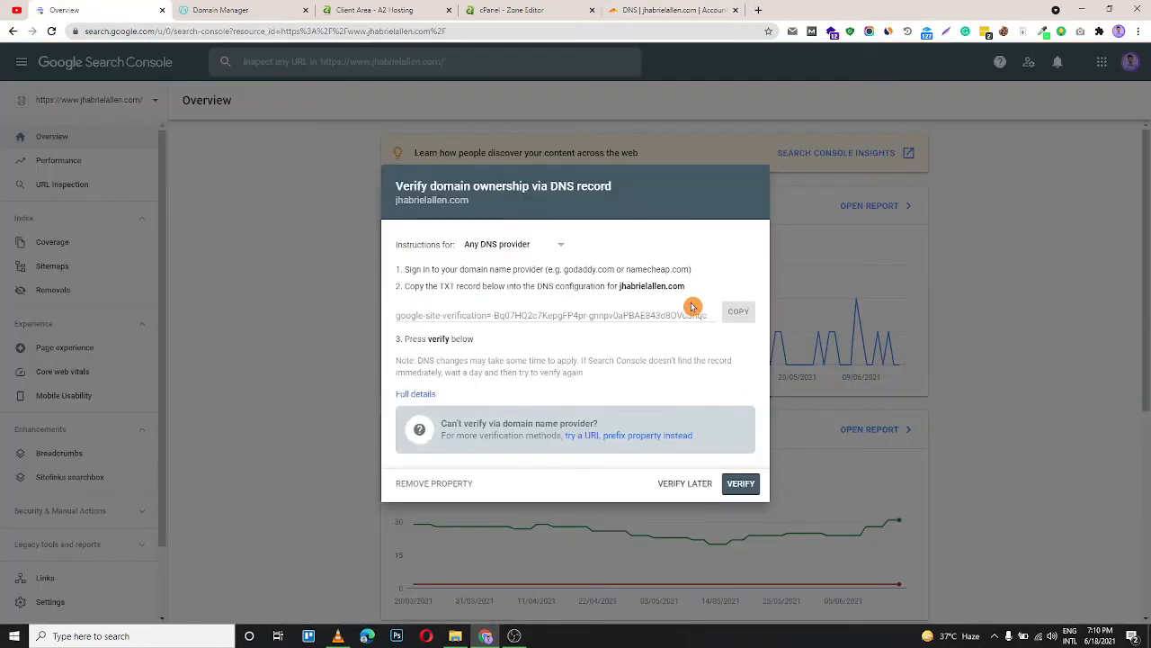
left_click(739, 317)
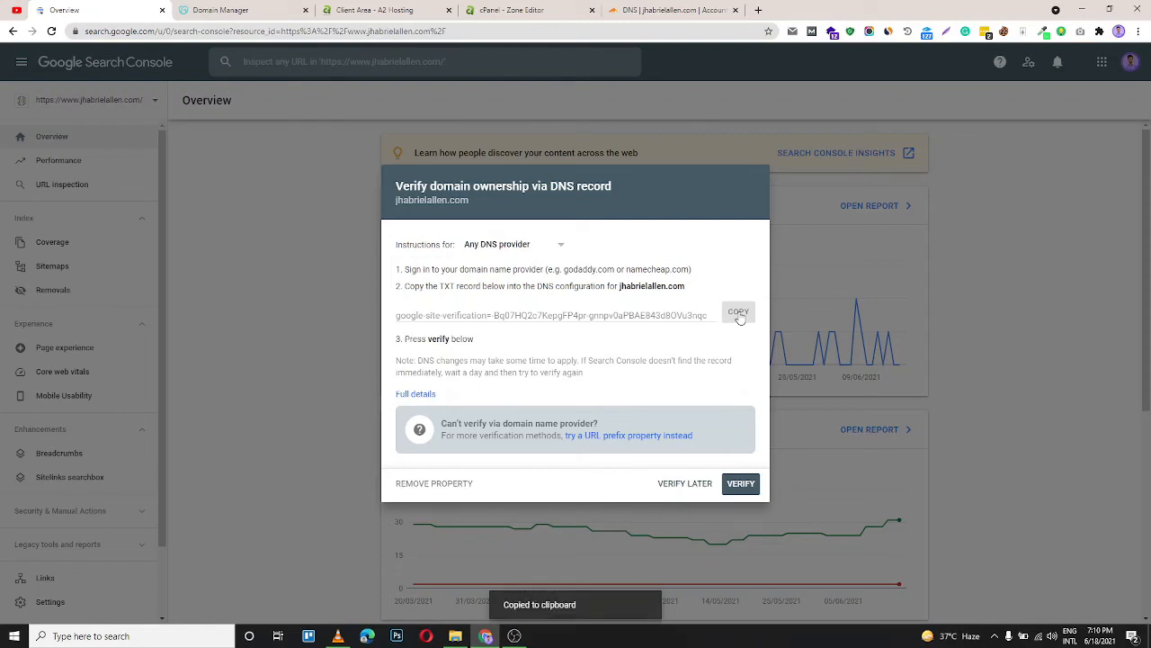
left_click(661, 7)
left_click(417, 457)
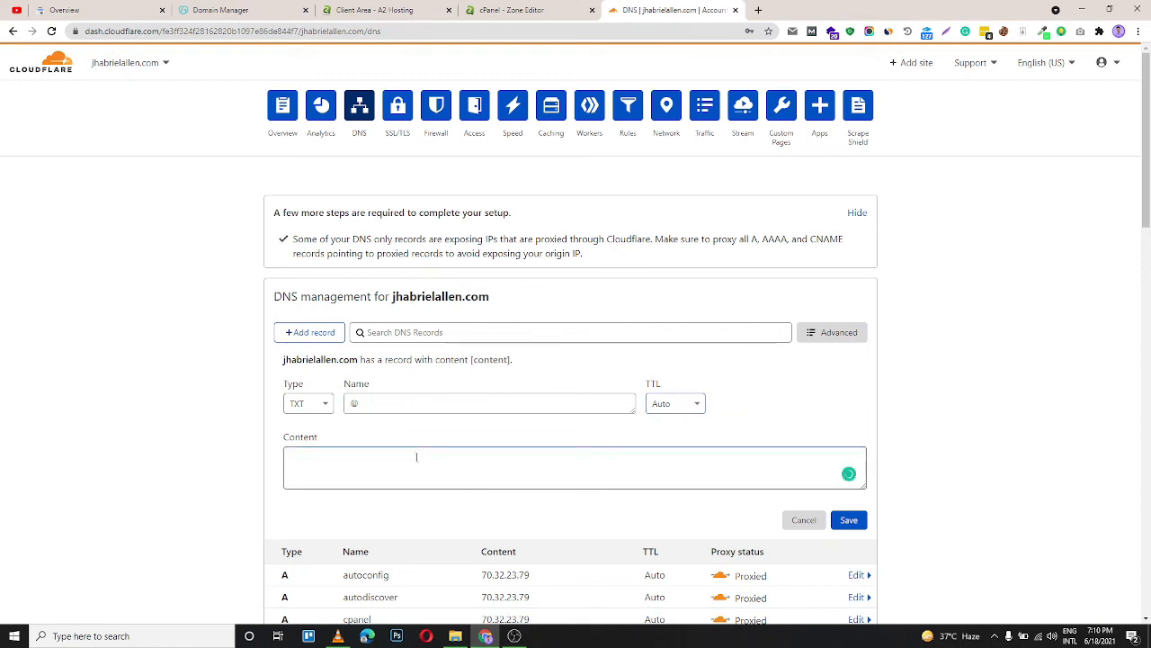
key("ctrl+v")
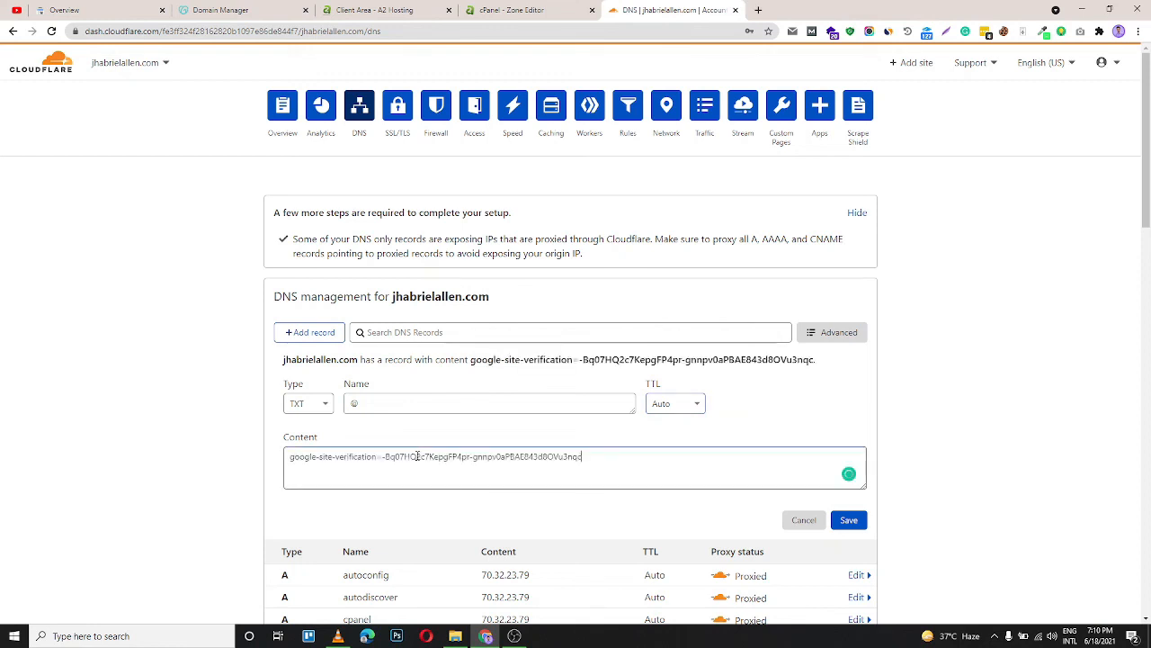
left_click(851, 521)
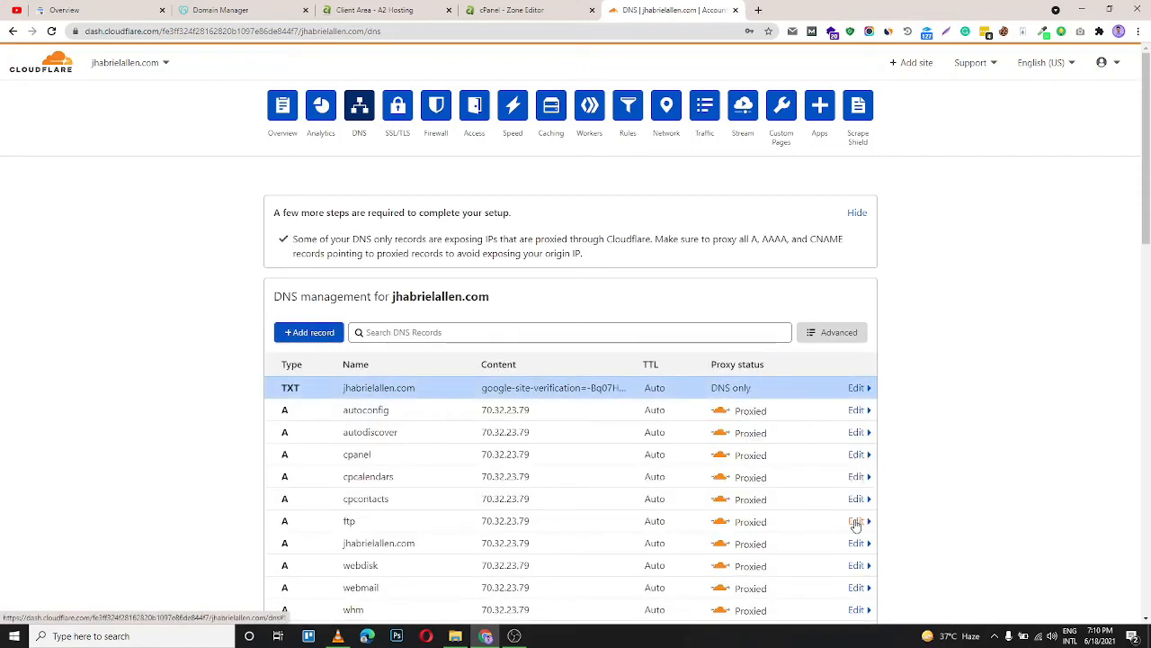
Return to Search Console, verify the domain ownership, and close the confirmation
left_click(81, 10)
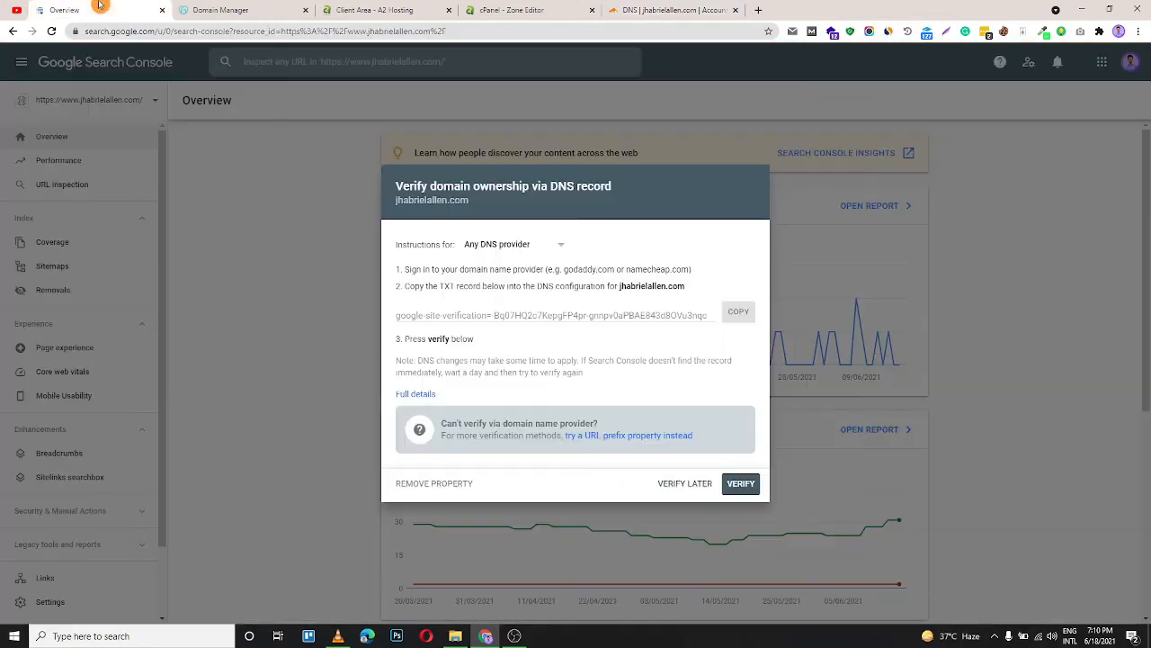
left_click(740, 484)
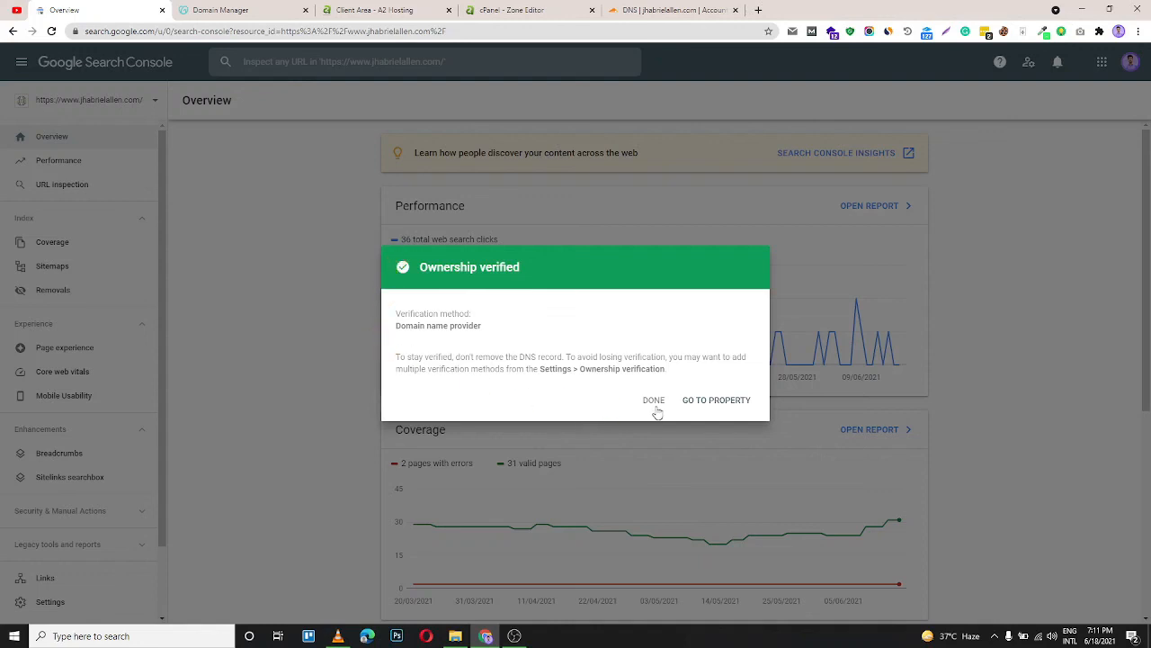
left_click(709, 406)
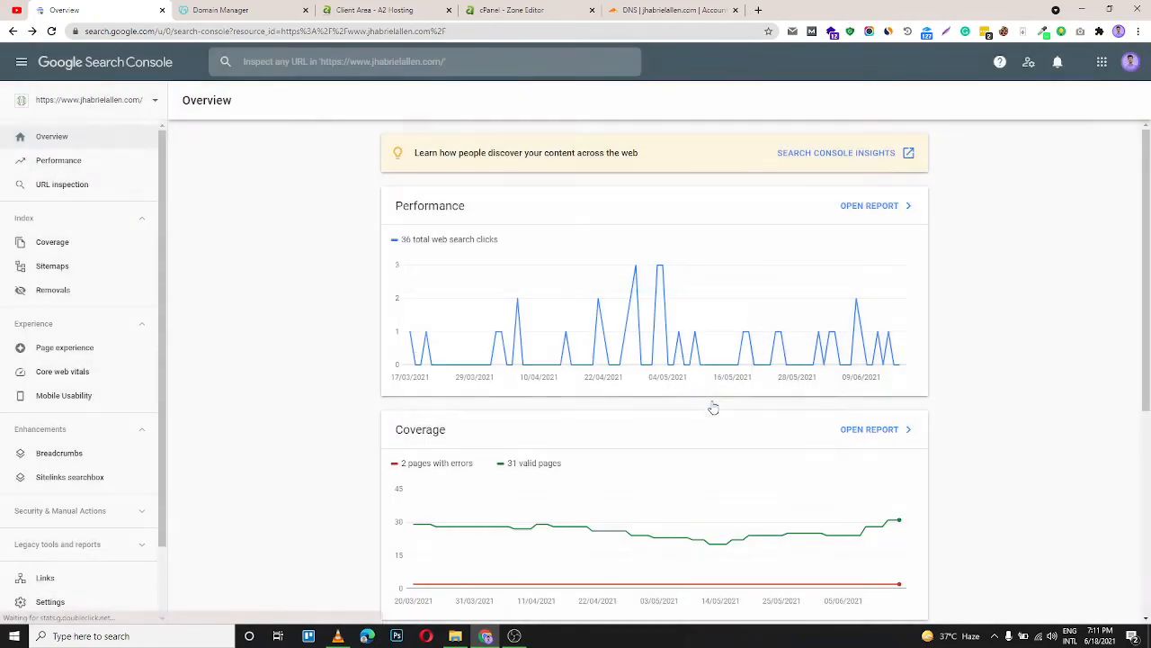